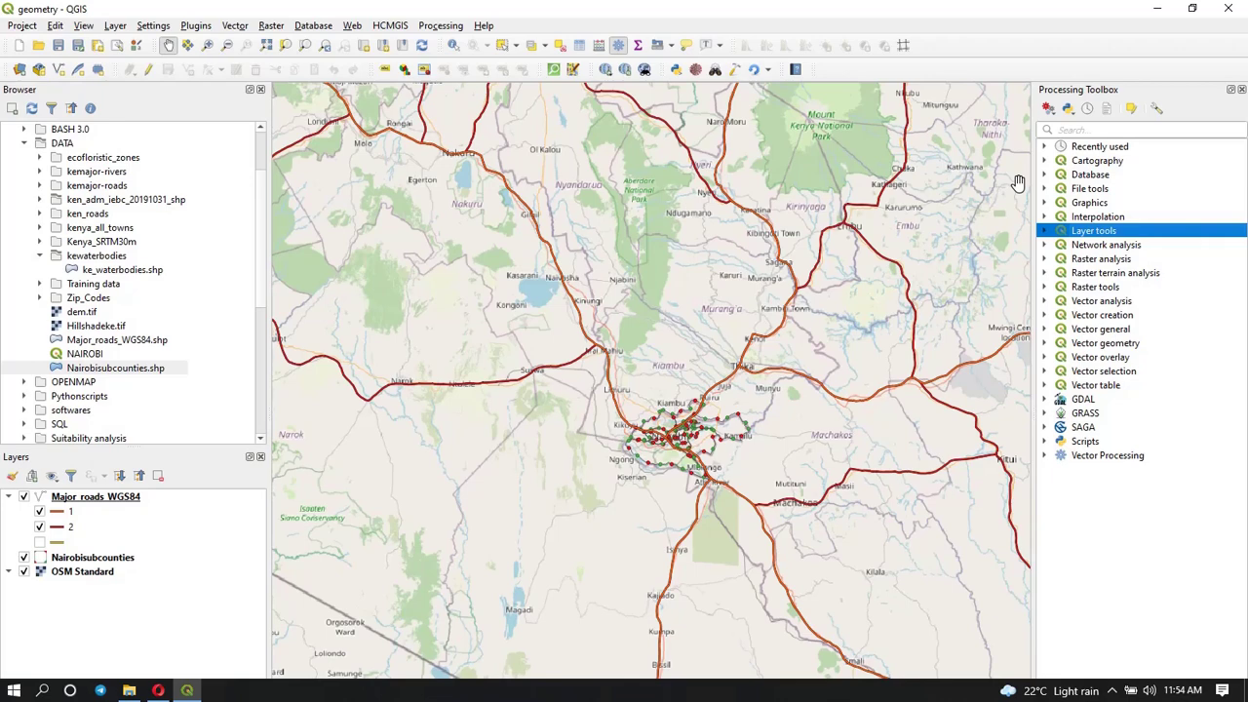
- Check the geometry type, CRS and unit information of the Major_roads_WGS84 and Nairobisubcounties layers
{"action": "left_click", "coordinate": [79, 499]}
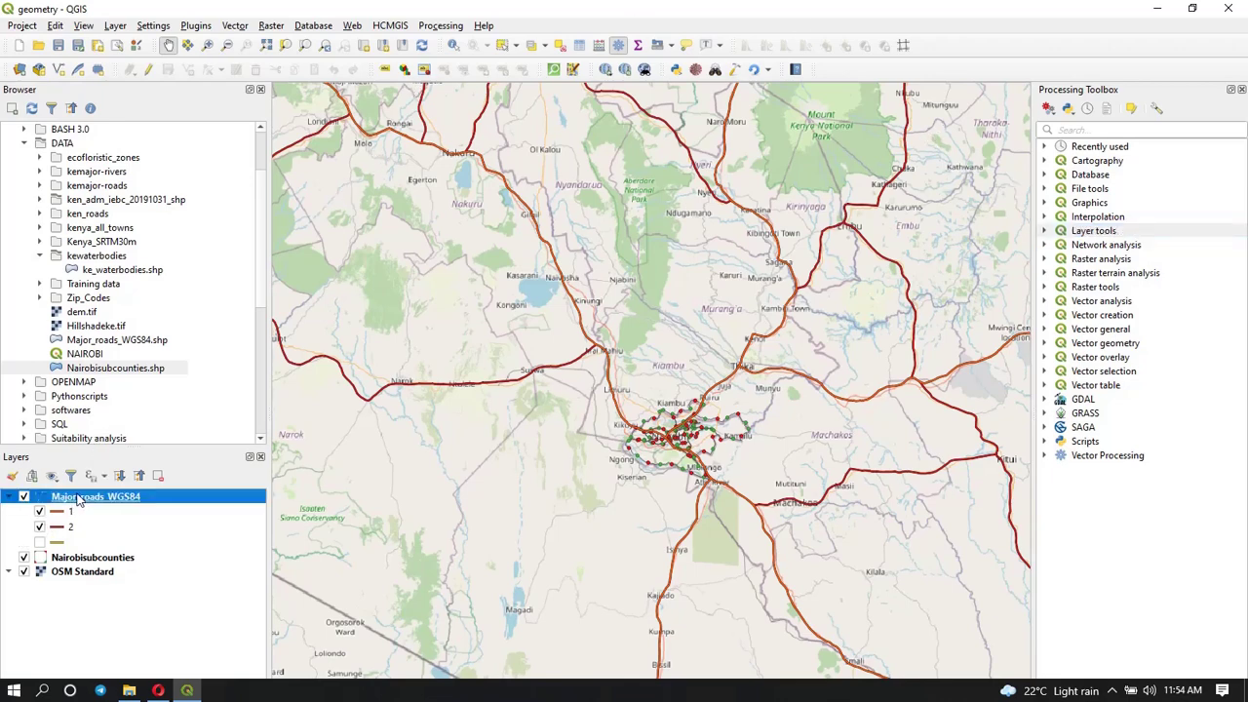
{"action": "double_click", "coordinate": [71, 499]}
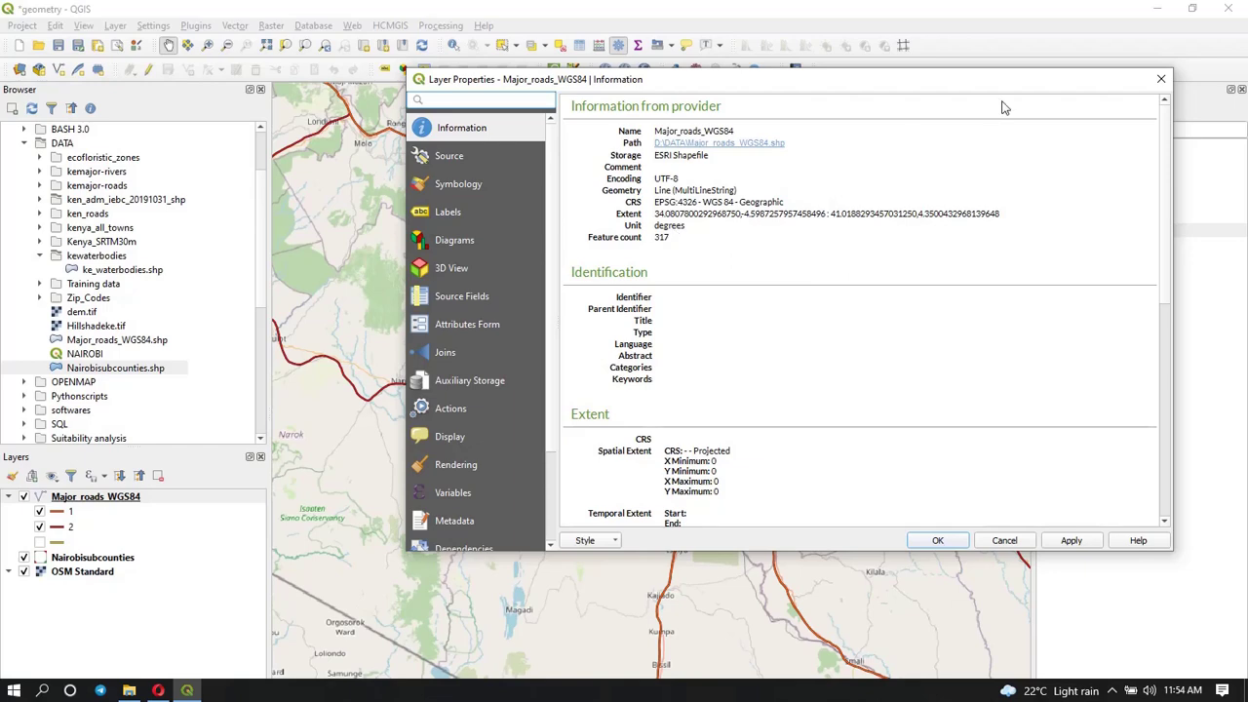
{"action": "left_click", "coordinate": [1160, 79]}
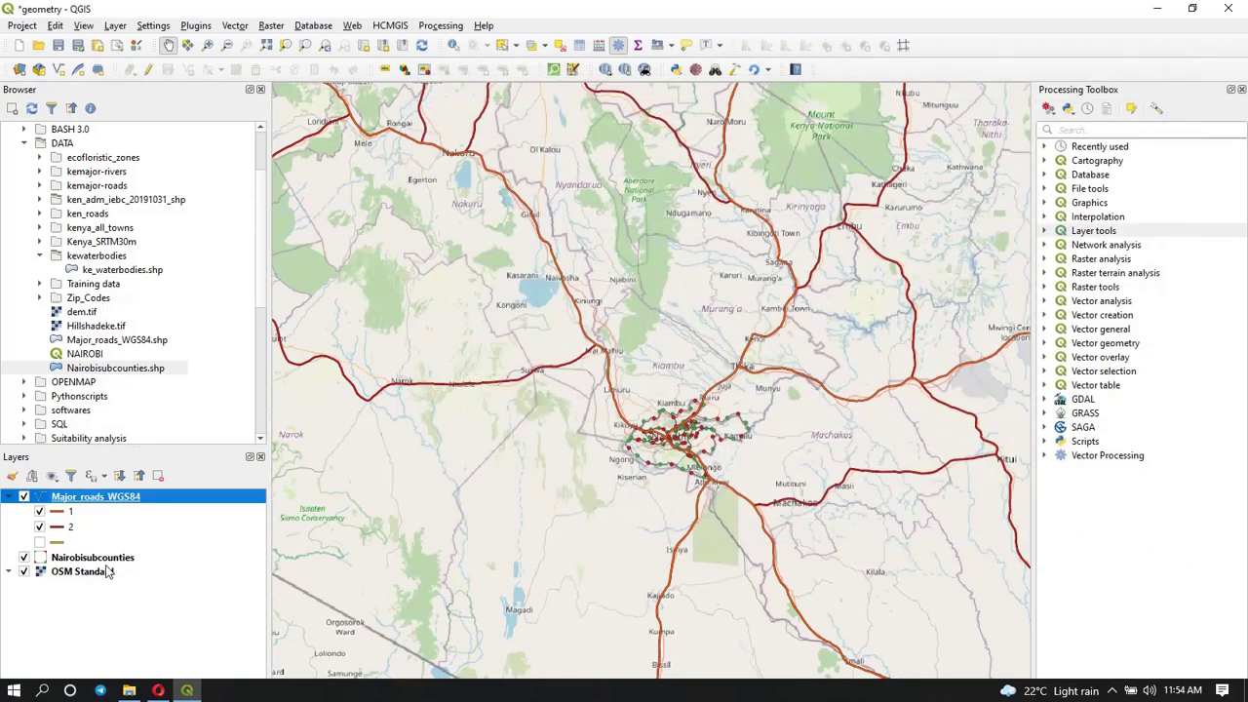
{"action": "left_click", "coordinate": [72, 558]}
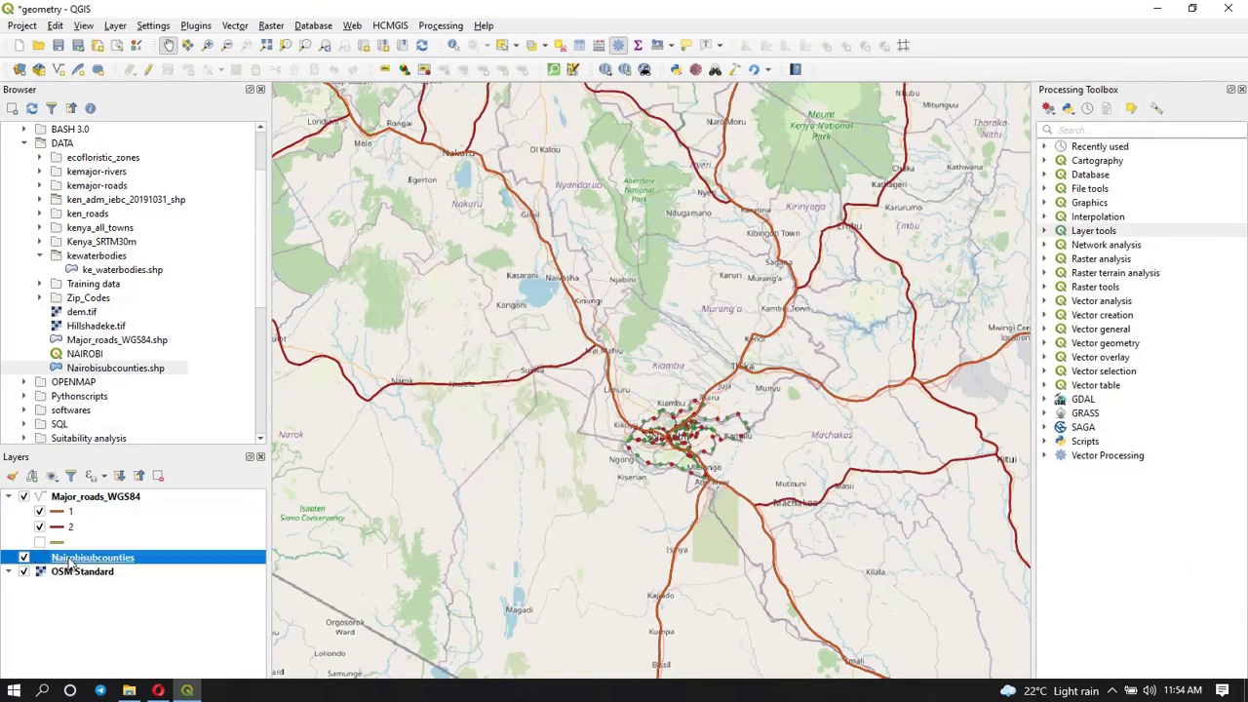
{"action": "double_click", "coordinate": [72, 563]}
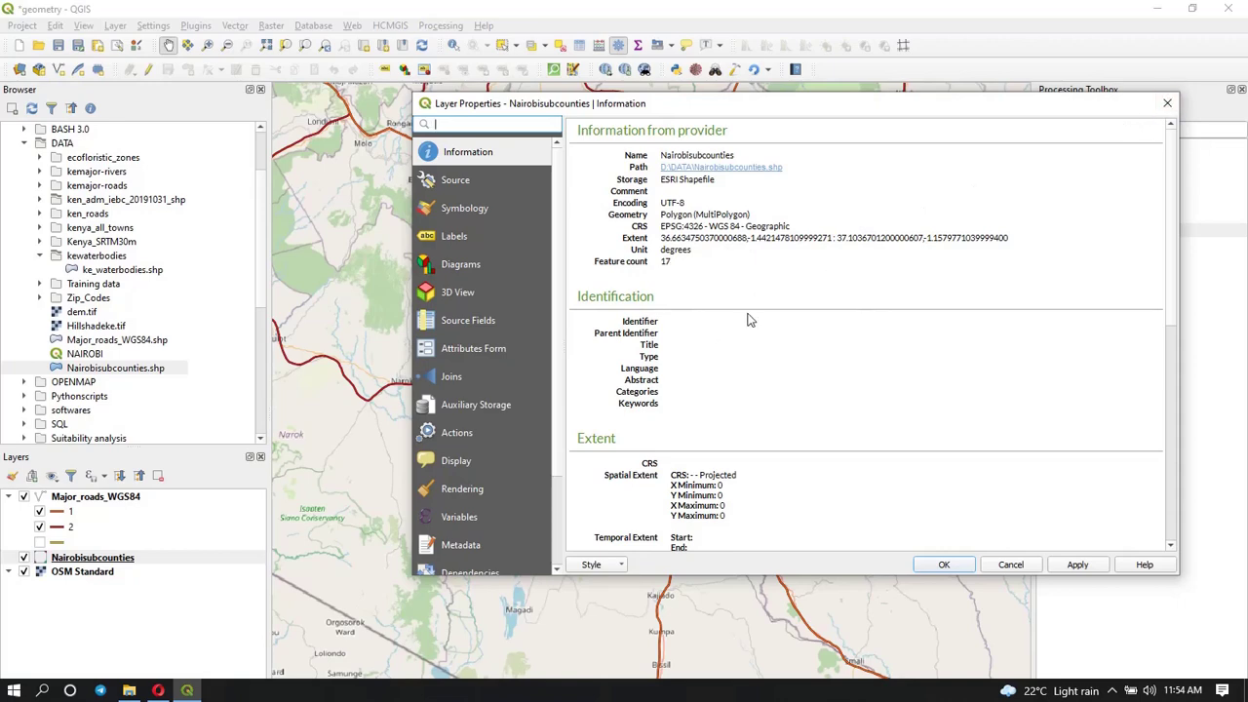
{"action": "left_click", "coordinate": [1170, 105]}
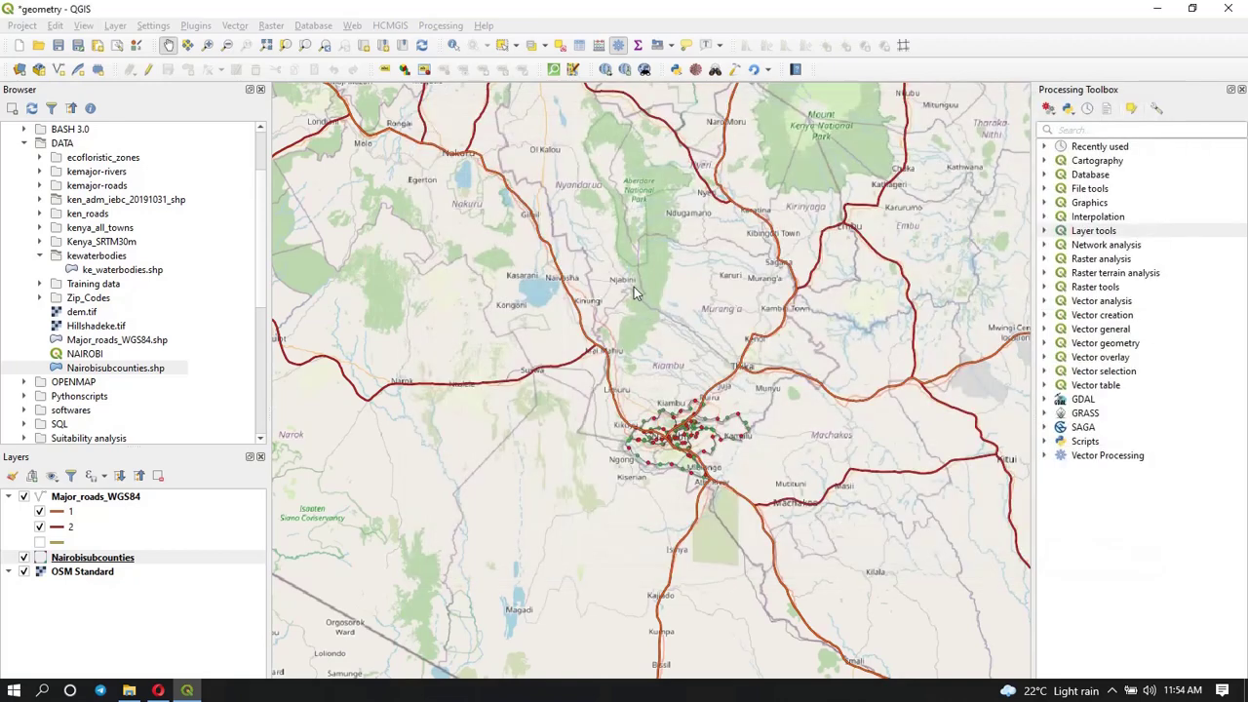
- Run Add geometry attributes on the Major_roads_WGS84 layer with Ellipsoidal calculation, outputting a temporary layer
{"action": "left_click", "coordinate": [1069, 131]}
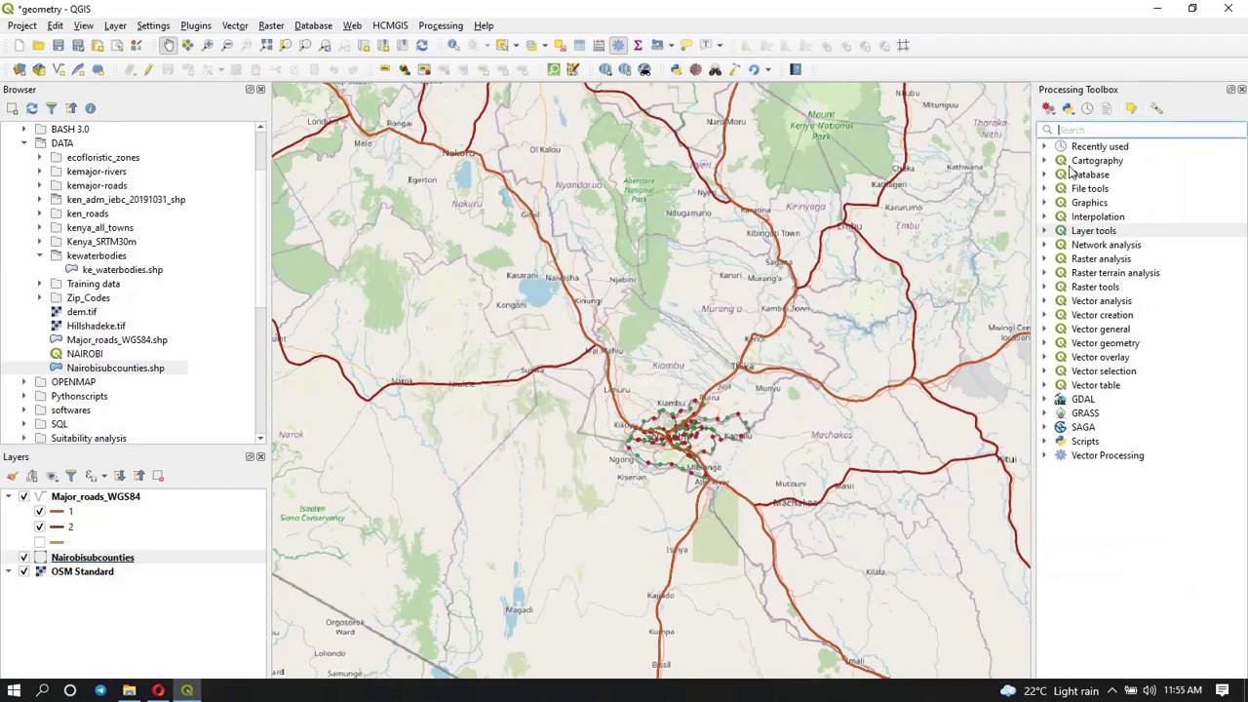
{"action": "type", "text": "add"}
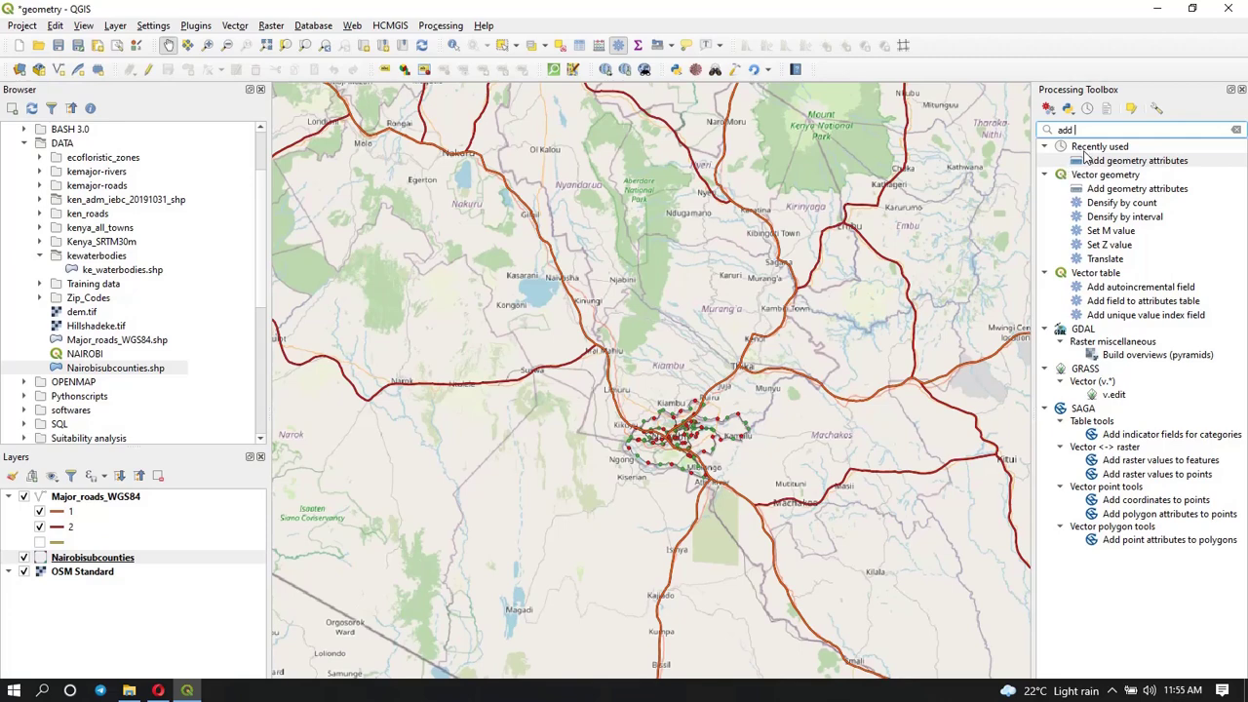
{"action": "left_click", "coordinate": [1111, 148]}
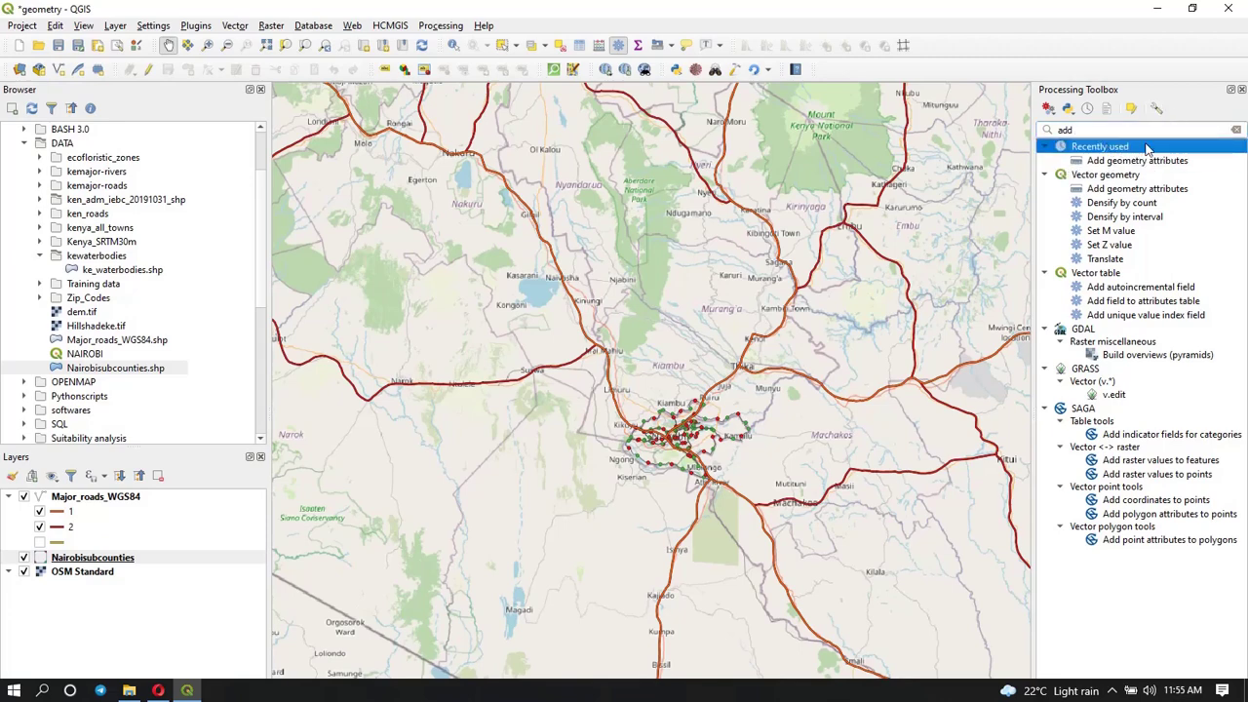
{"action": "double_click", "coordinate": [1113, 159]}
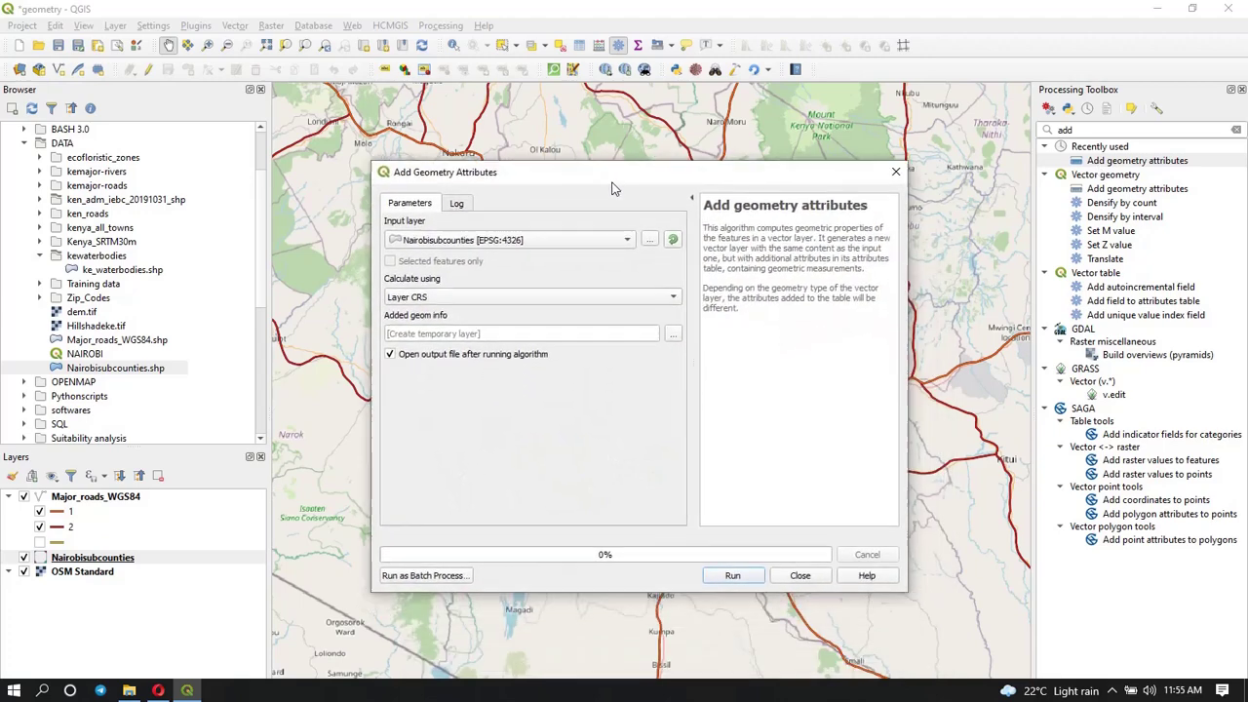
{"action": "left_click", "coordinate": [542, 242]}
{"action": "left_click", "coordinate": [479, 224]}
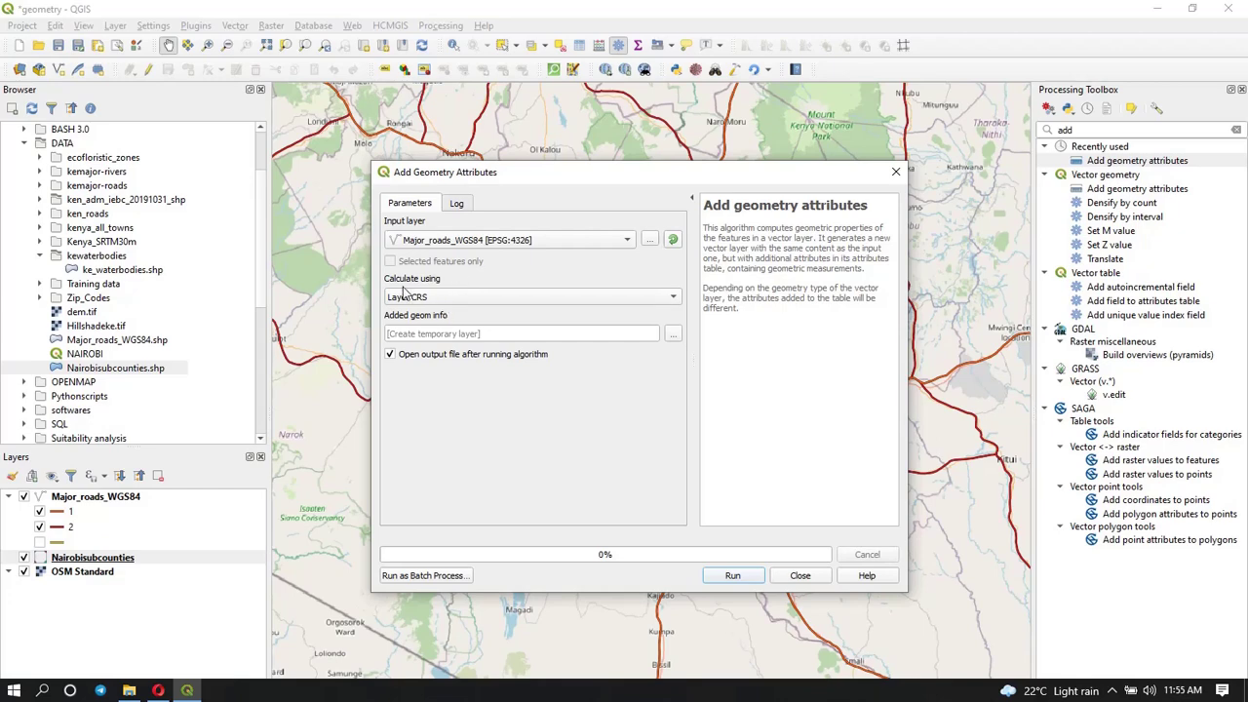
{"action": "left_click", "coordinate": [480, 302]}
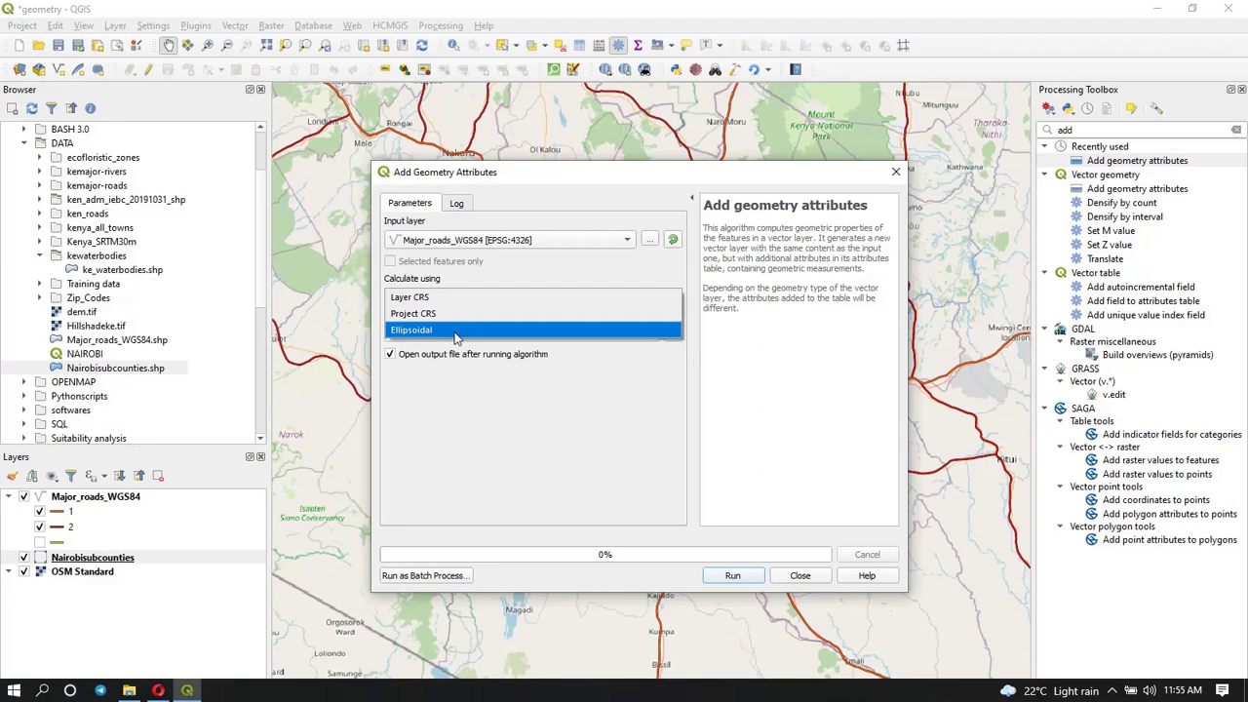
{"action": "left_click", "coordinate": [454, 335]}
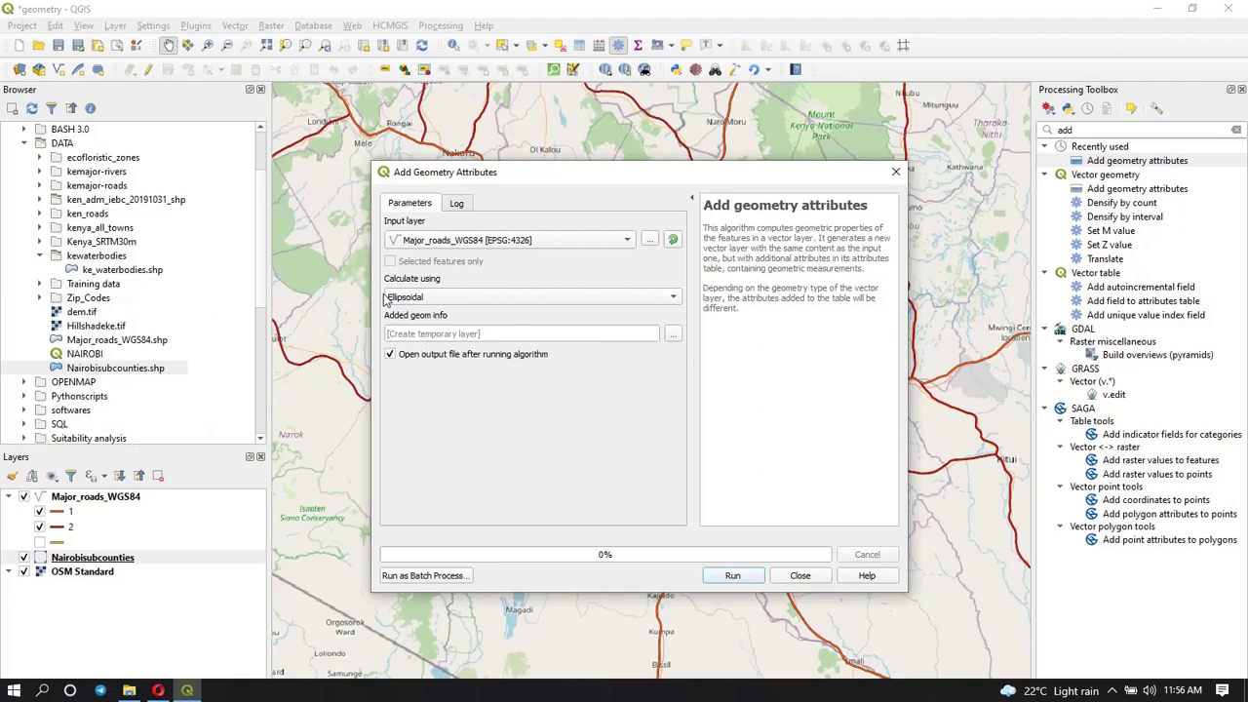
{"action": "left_click_drag", "start_coordinate": [572, 179], "coordinate": [465, 158]}
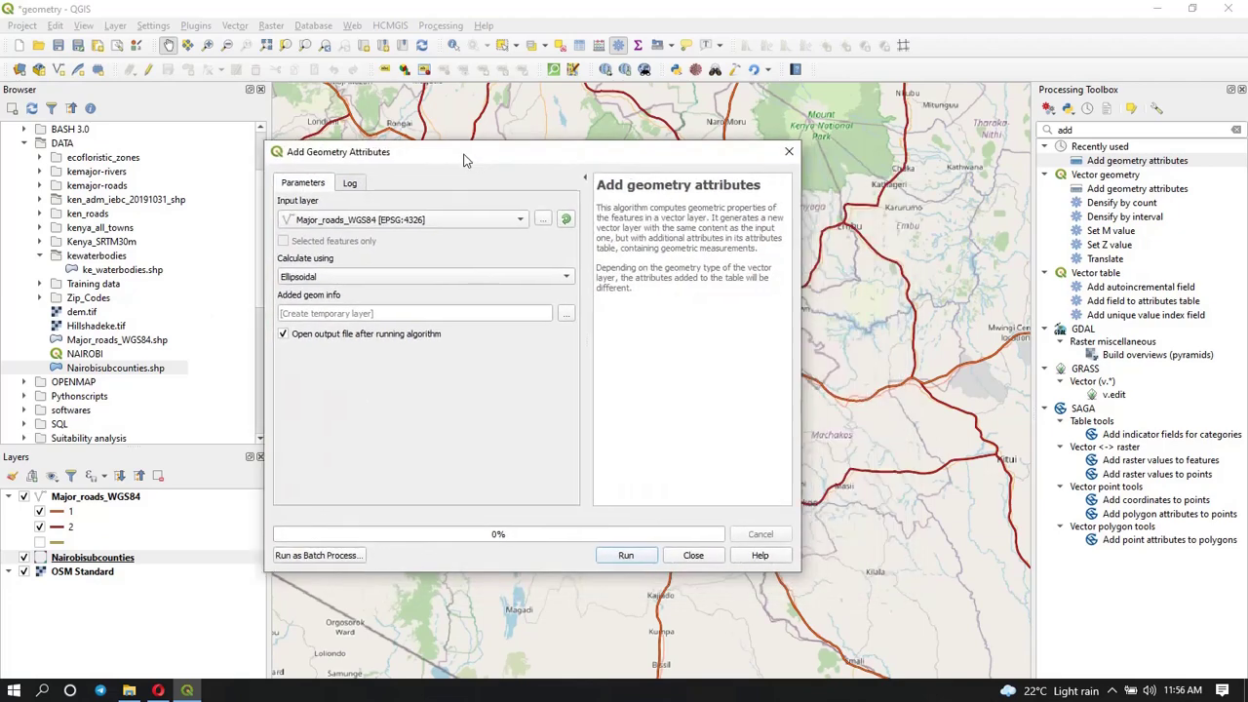
{"action": "left_click", "coordinate": [620, 556]}
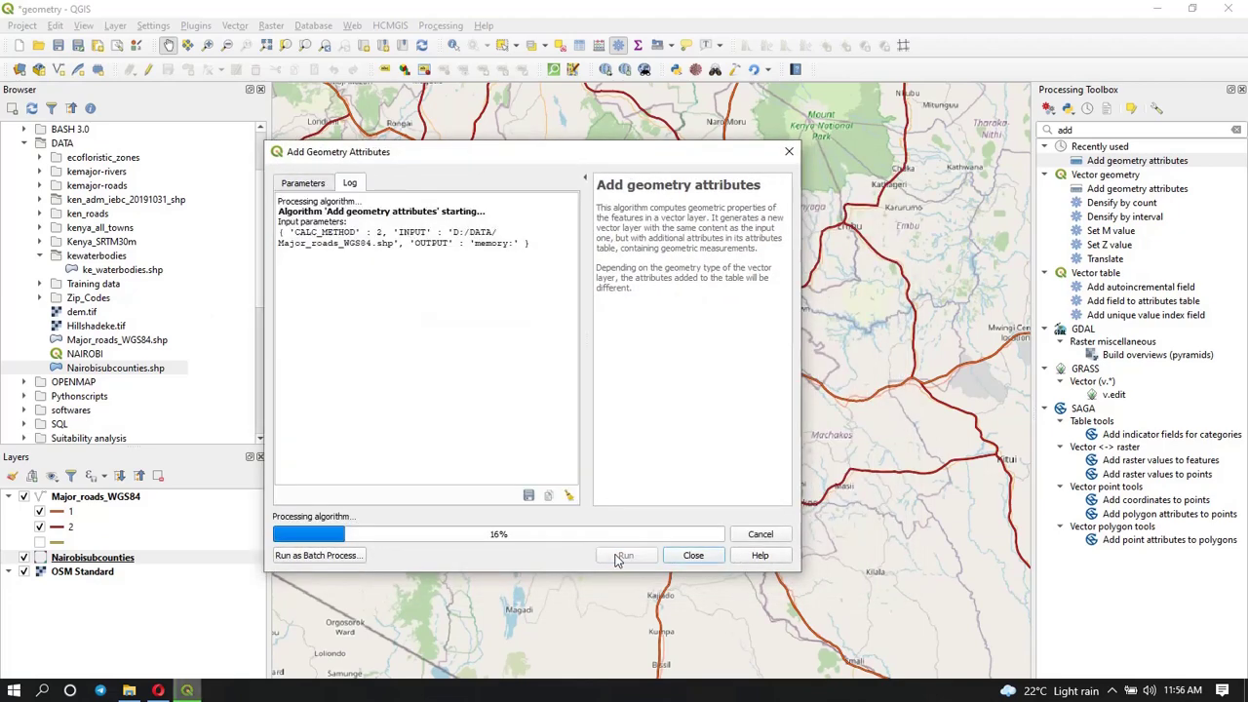
{"action": "left_click", "coordinate": [693, 555]}
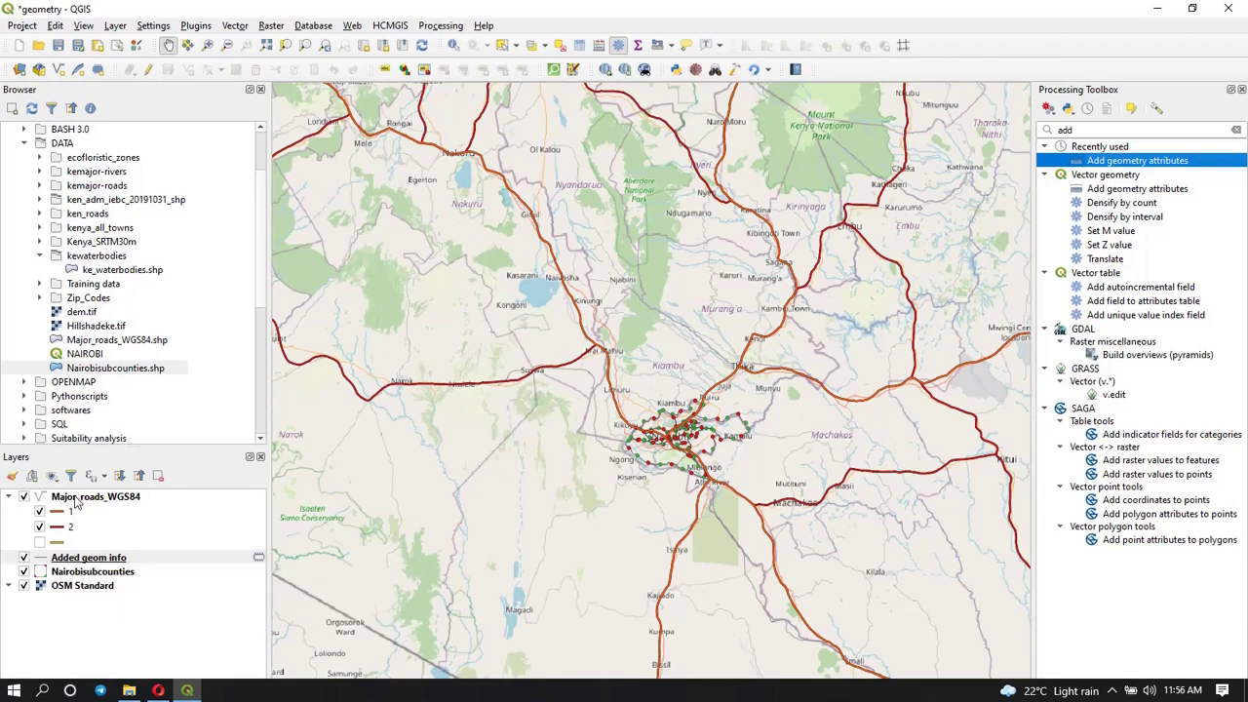
- Examine the length column in the attribute table of the Added geom info layer, and close the table
{"action": "left_click", "coordinate": [85, 559]}
{"action": "right_click", "coordinate": [86, 560]}
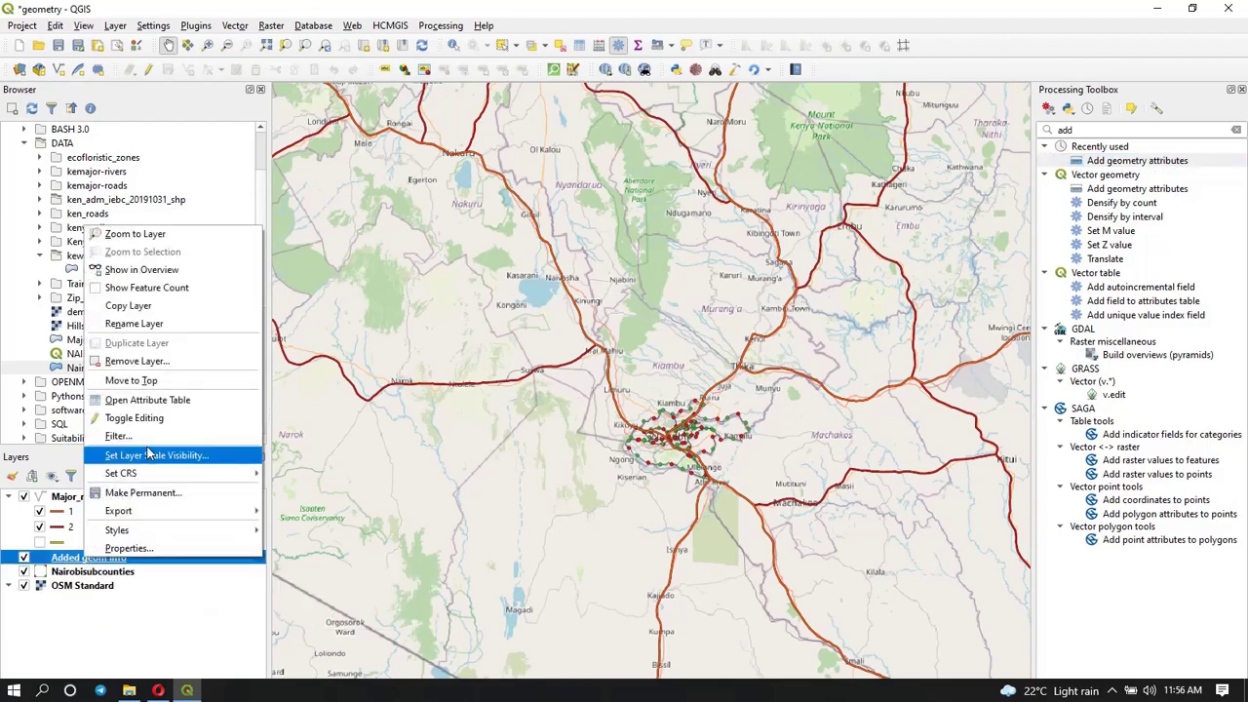
{"action": "left_click", "coordinate": [162, 401]}
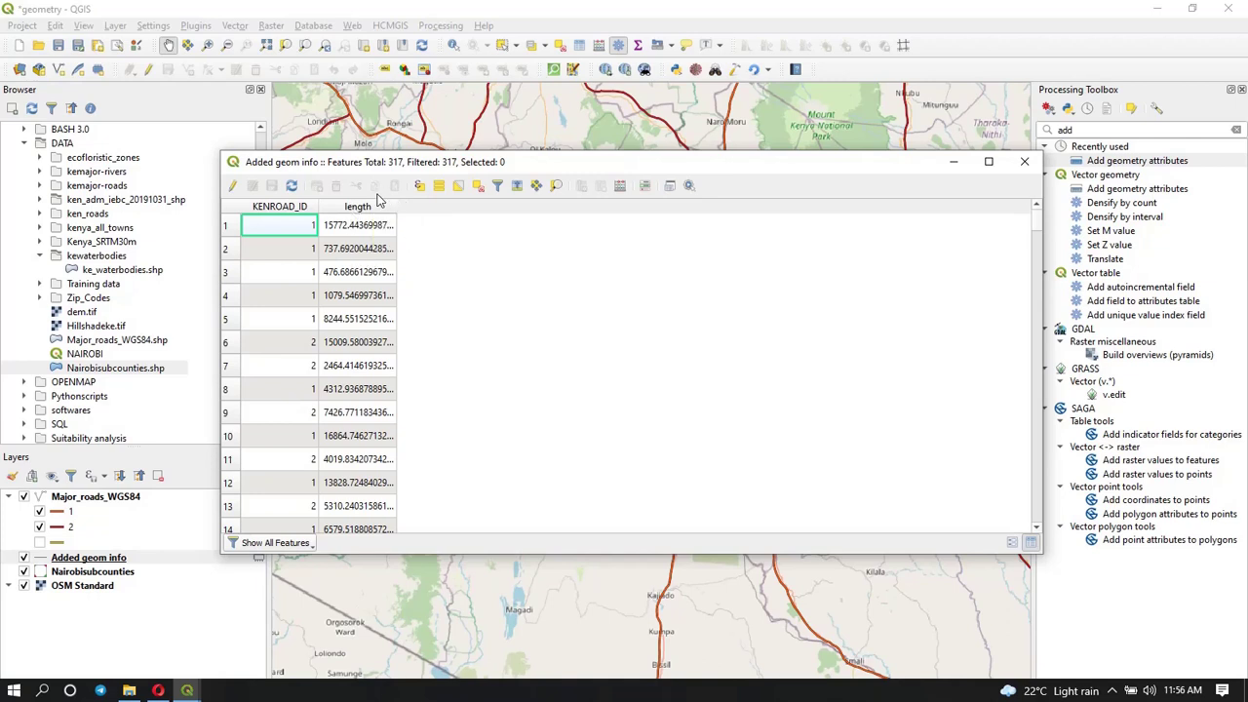
{"action": "left_click", "coordinate": [1024, 161]}
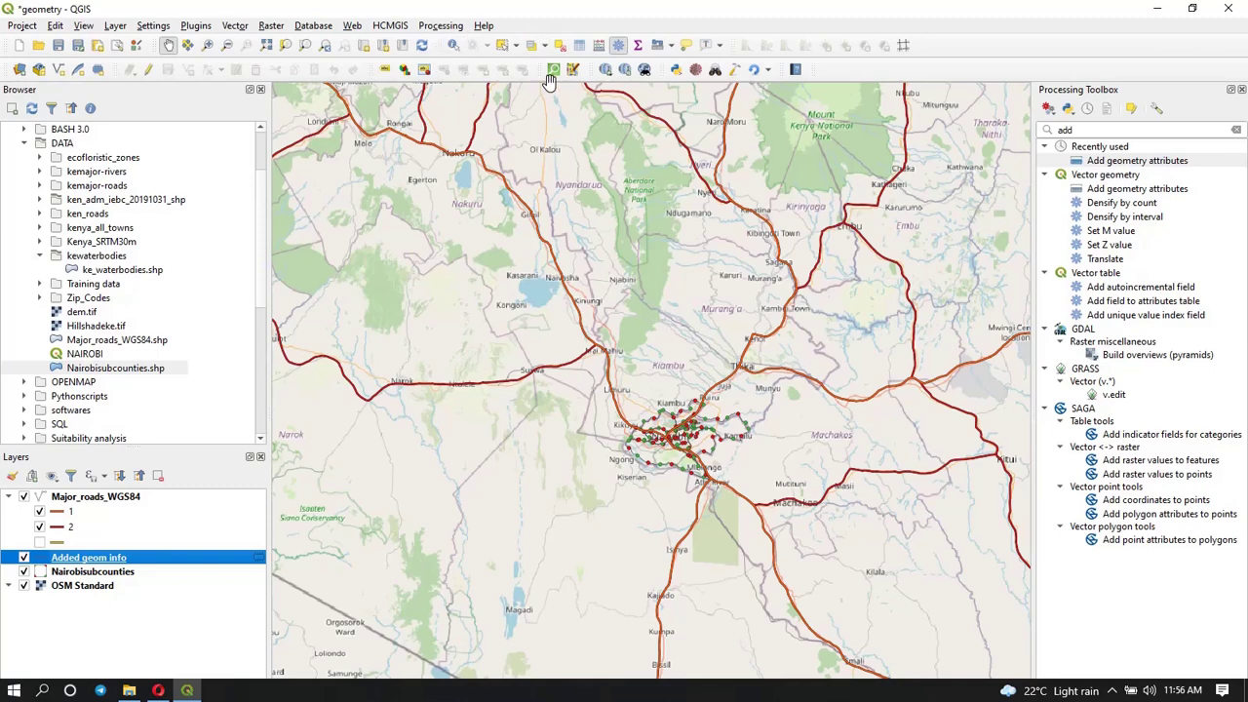
- Show summary statistics for the length field of the Added geom info layer
{"action": "right_click", "coordinate": [960, 45]}
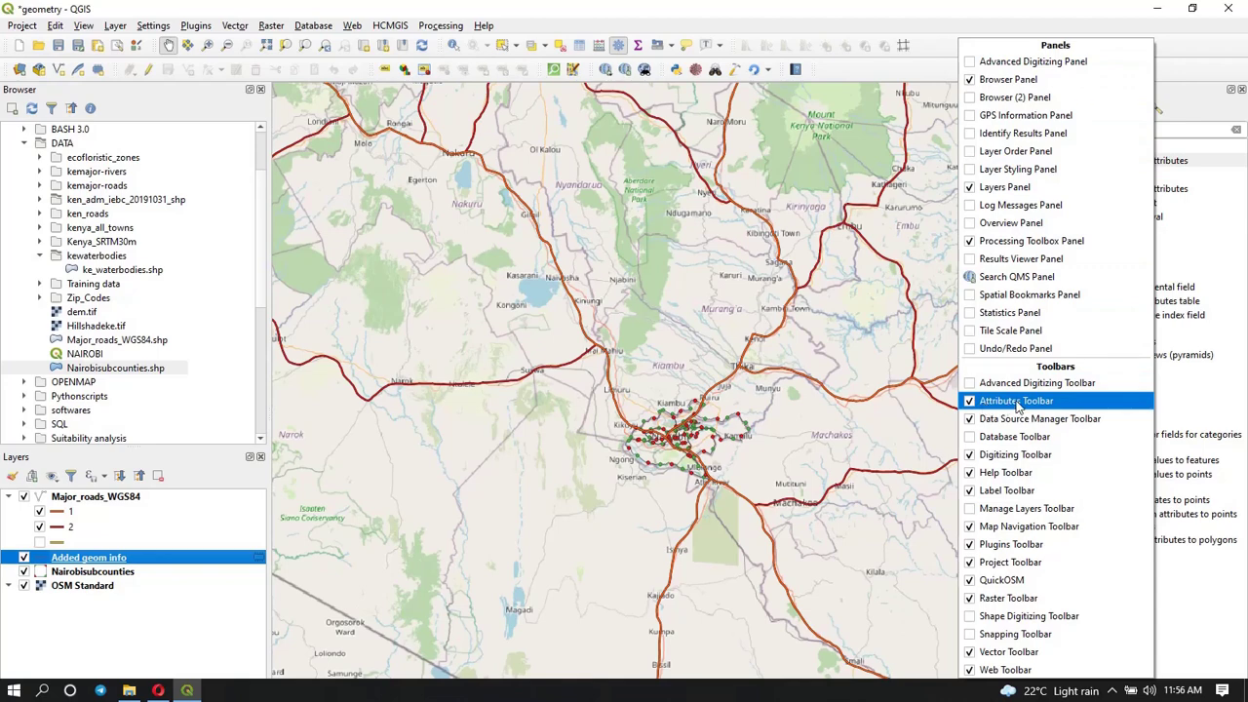
{"action": "left_click", "coordinate": [955, 33]}
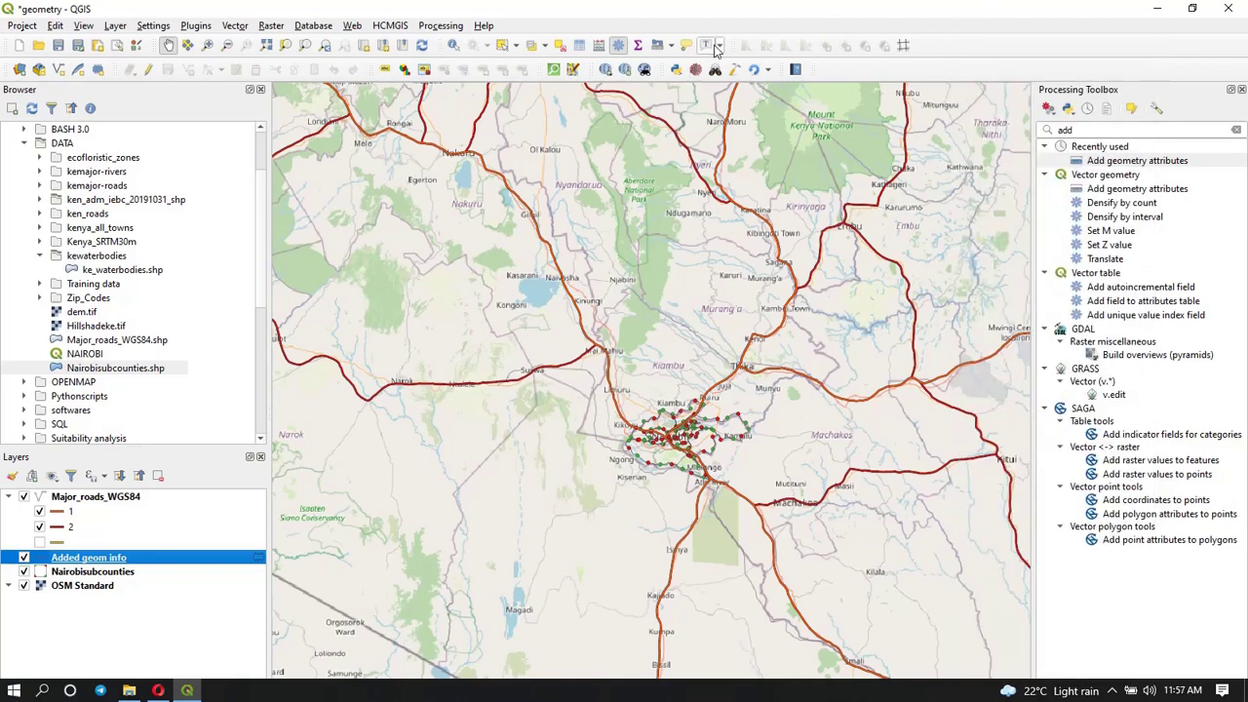
{"action": "left_click", "coordinate": [638, 47]}
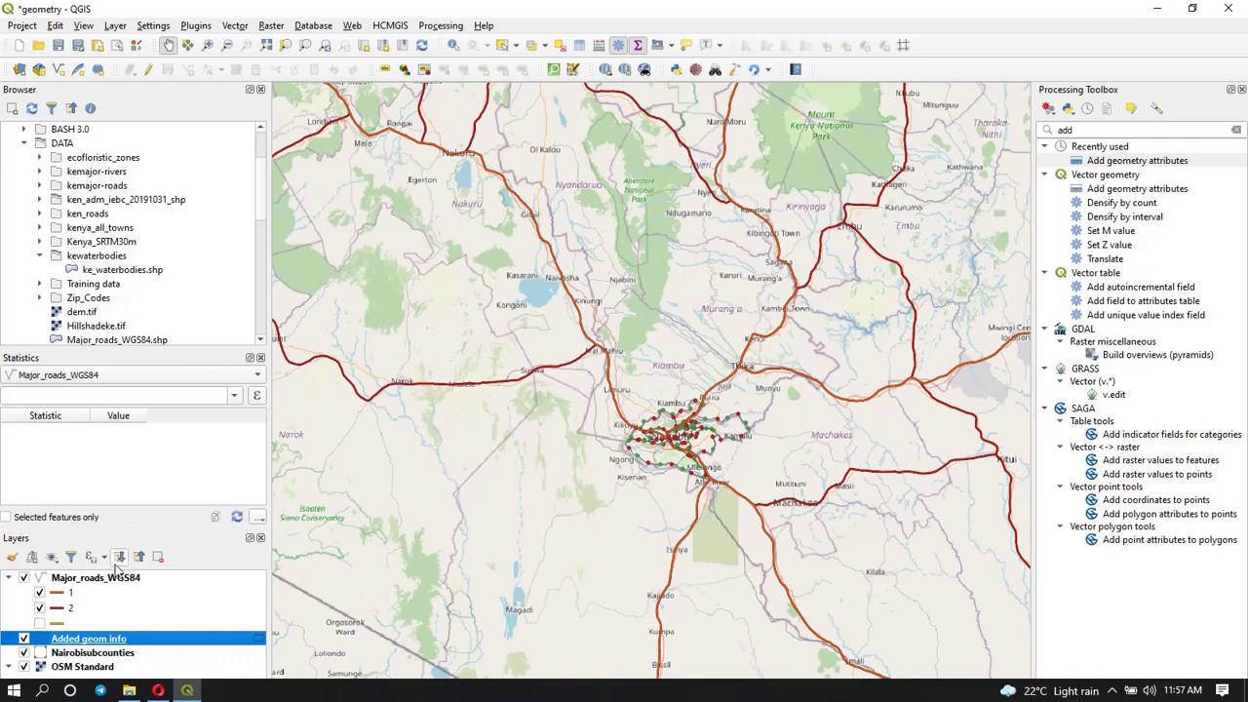
{"action": "left_click", "coordinate": [167, 379]}
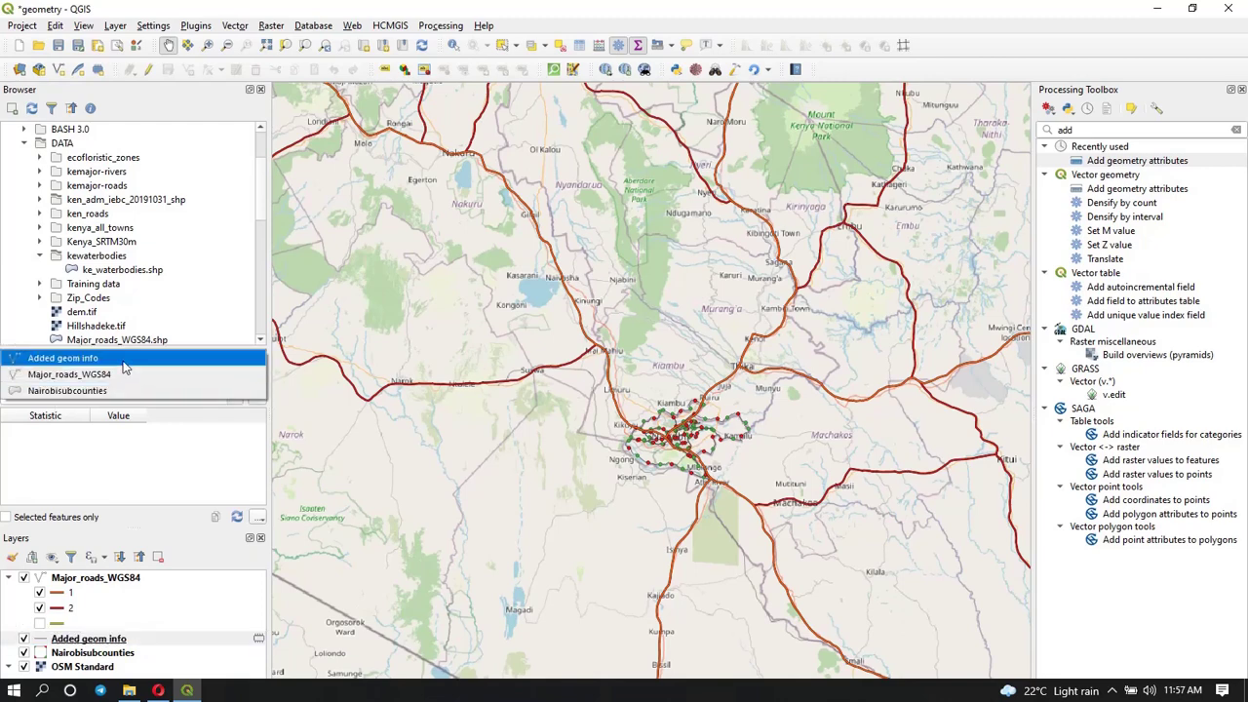
{"action": "left_click", "coordinate": [123, 361]}
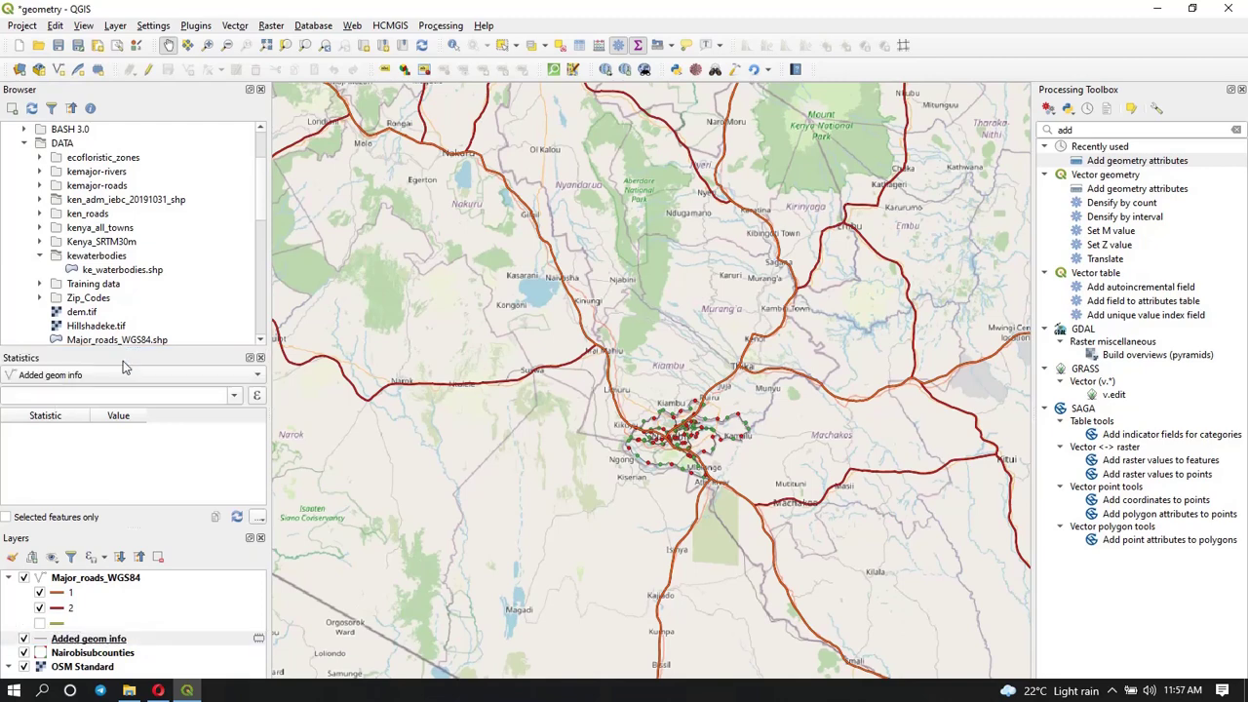
{"action": "left_click", "coordinate": [236, 396]}
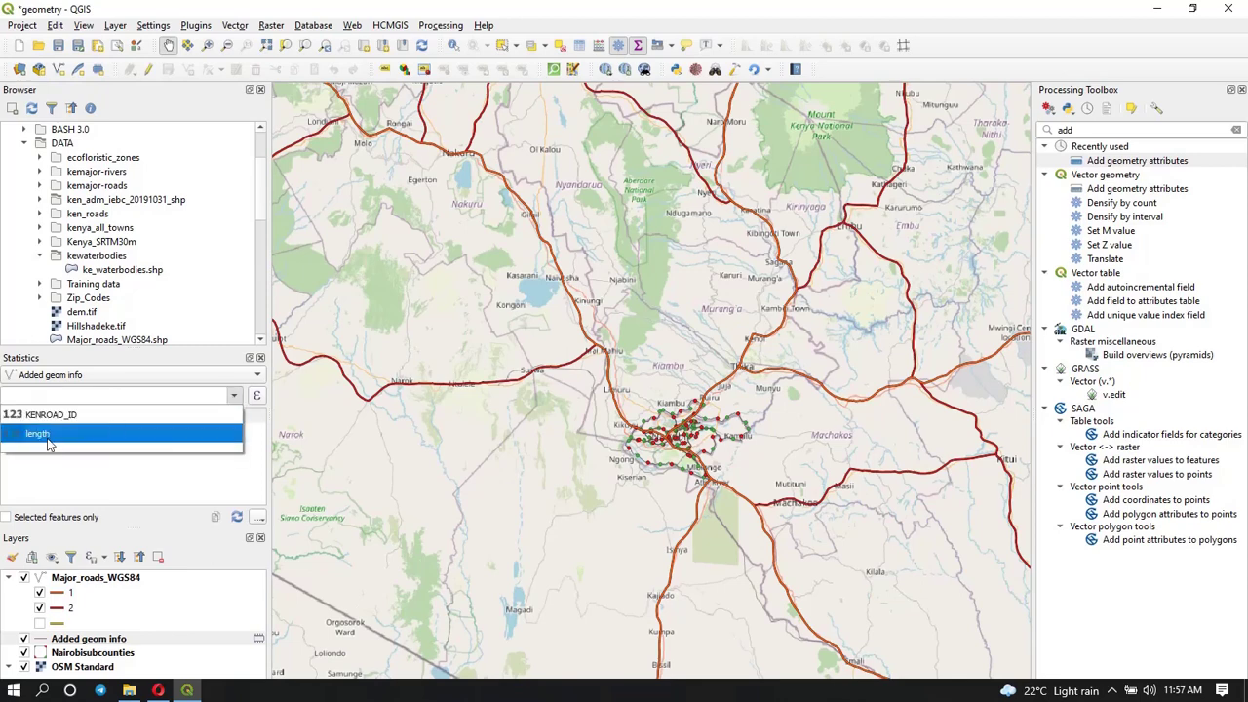
{"action": "left_click", "coordinate": [49, 437]}
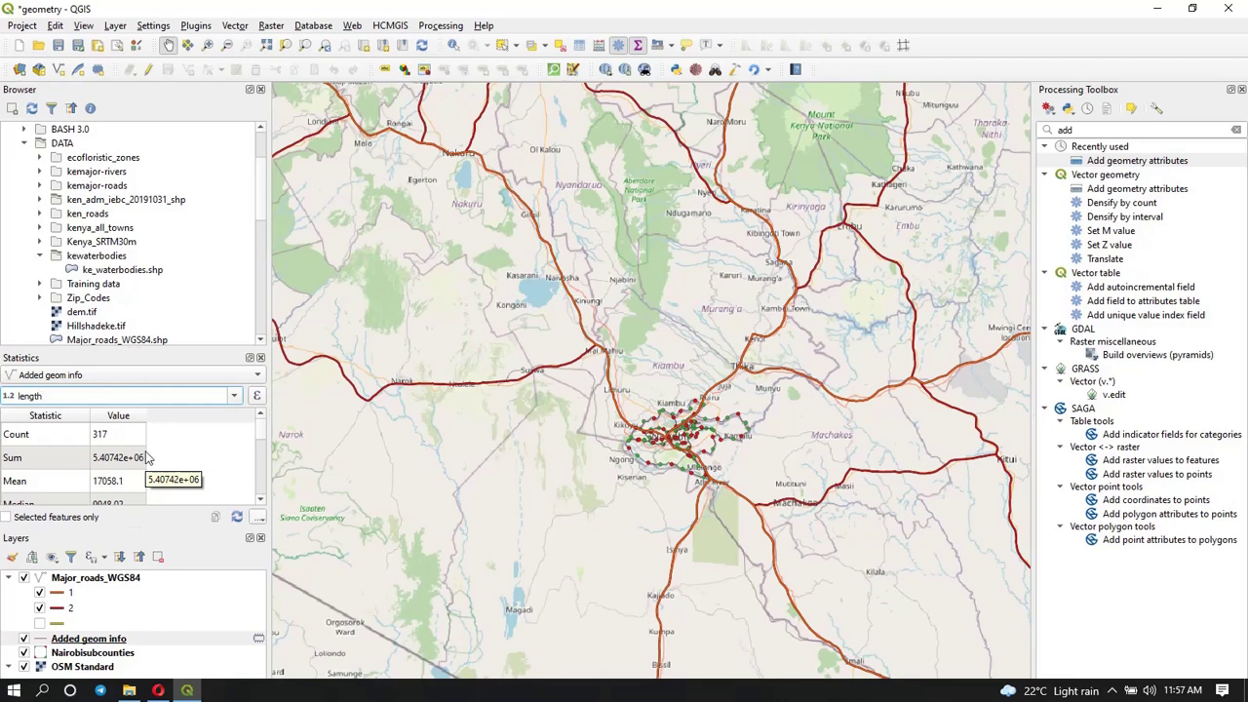
- Change the statistics expression to length / 1000 to convert the road lengths to kilometres
{"action": "left_click", "coordinate": [258, 397]}
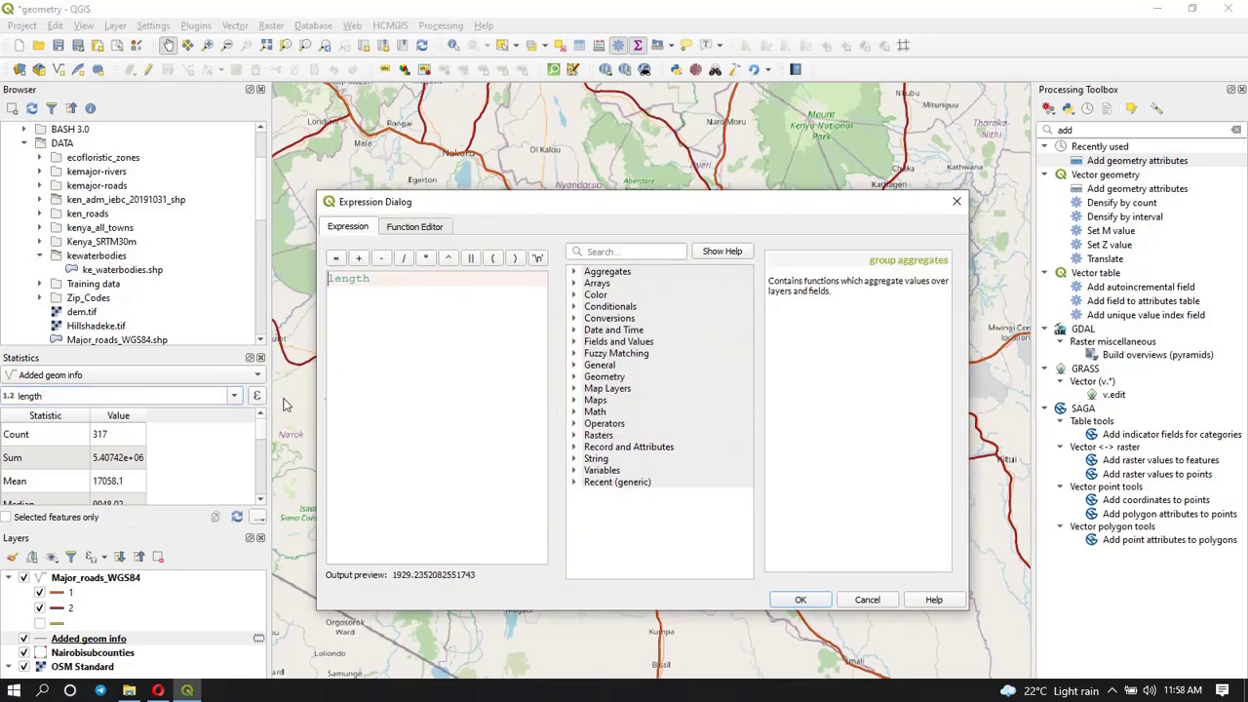
{"action": "left_click", "coordinate": [403, 260]}
{"action": "type", "text": "1000"}
{"action": "left_click", "coordinate": [800, 600]}
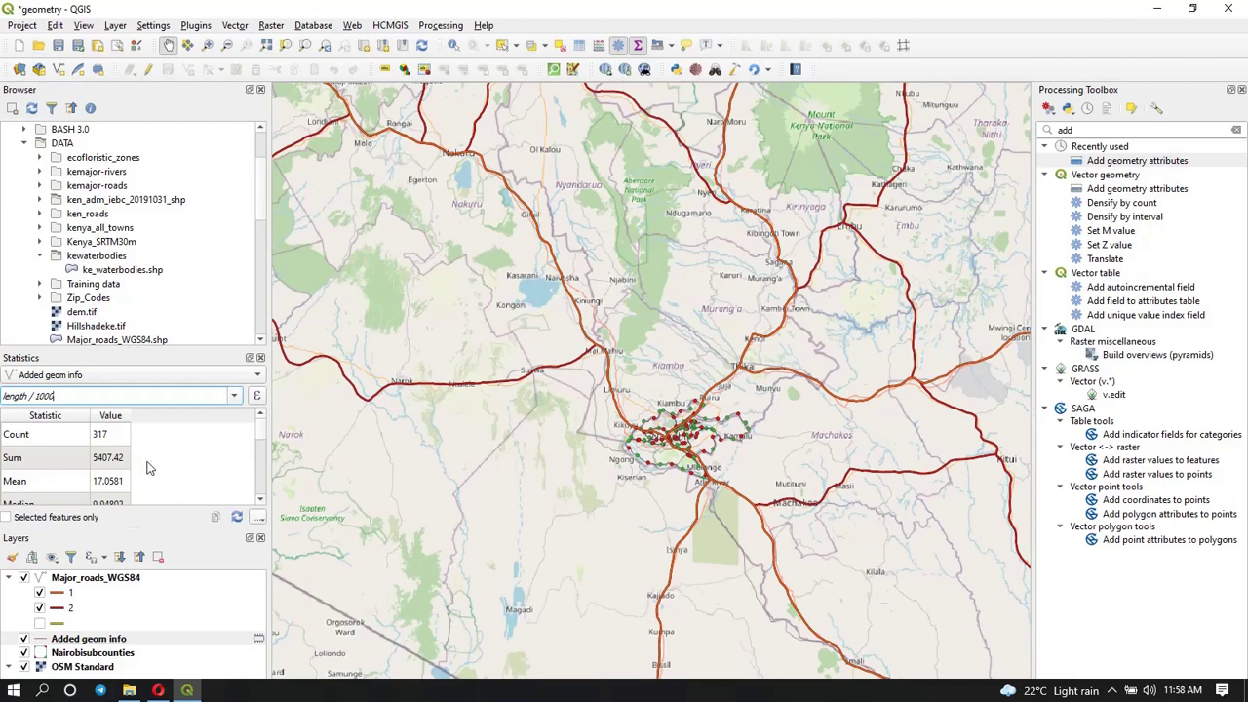
- Look through the whole list of converted length statistics, closing the Statistics panel and collapsing the DATA folder when finished
{"action": "scroll", "coordinate": [149, 465], "scroll_direction": "down", "scroll_amount": 3}
{"action": "scroll", "coordinate": [148, 466], "scroll_direction": "down", "scroll_amount": 2}
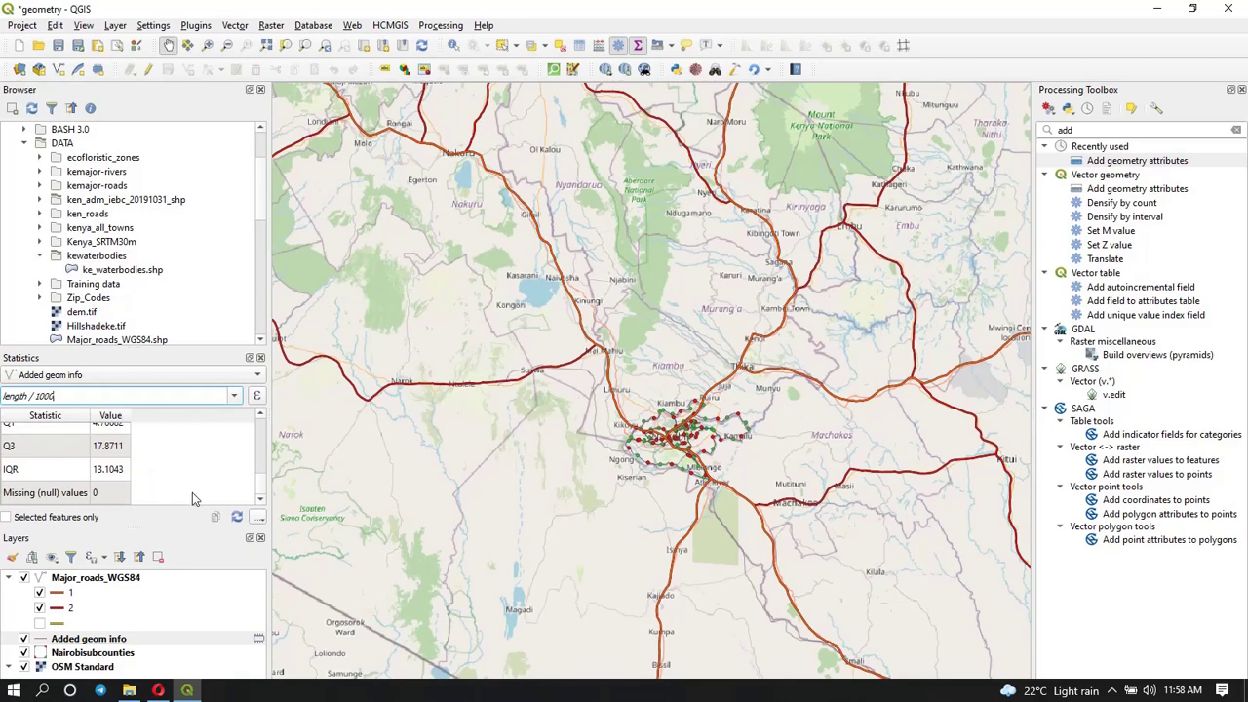
{"action": "scroll", "coordinate": [185, 485], "scroll_direction": "up", "scroll_amount": 5}
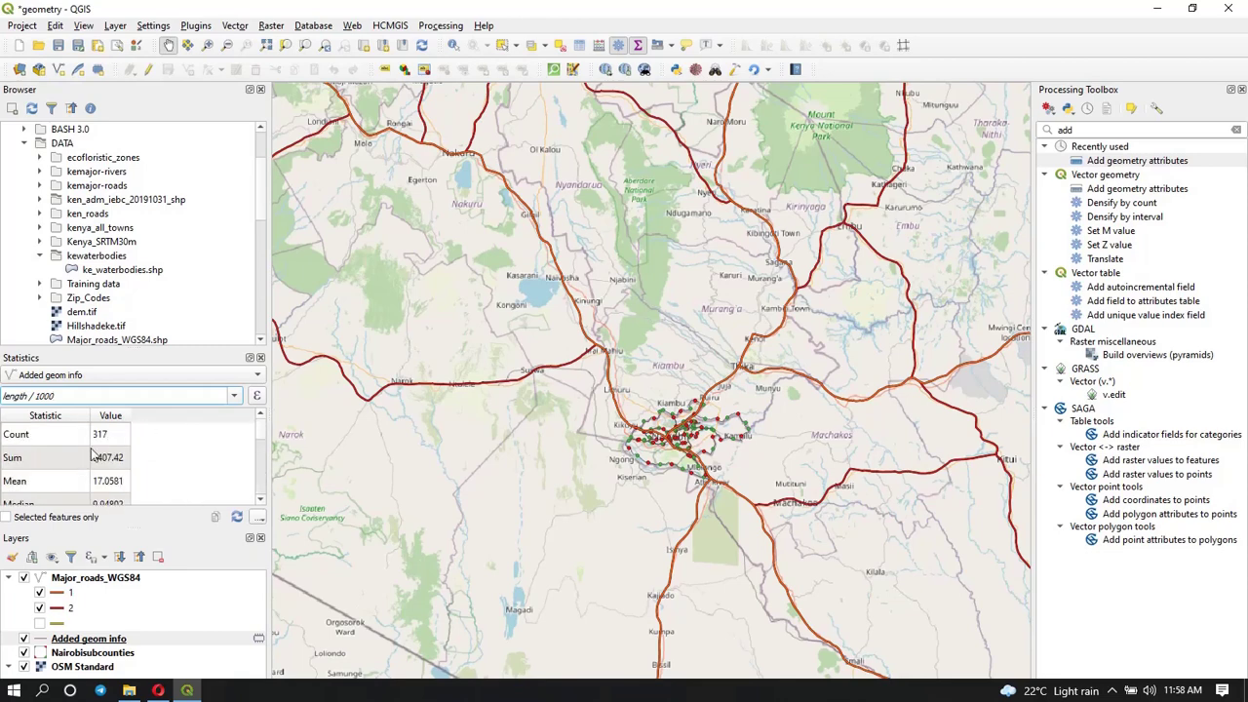
{"action": "left_click", "coordinate": [260, 358]}
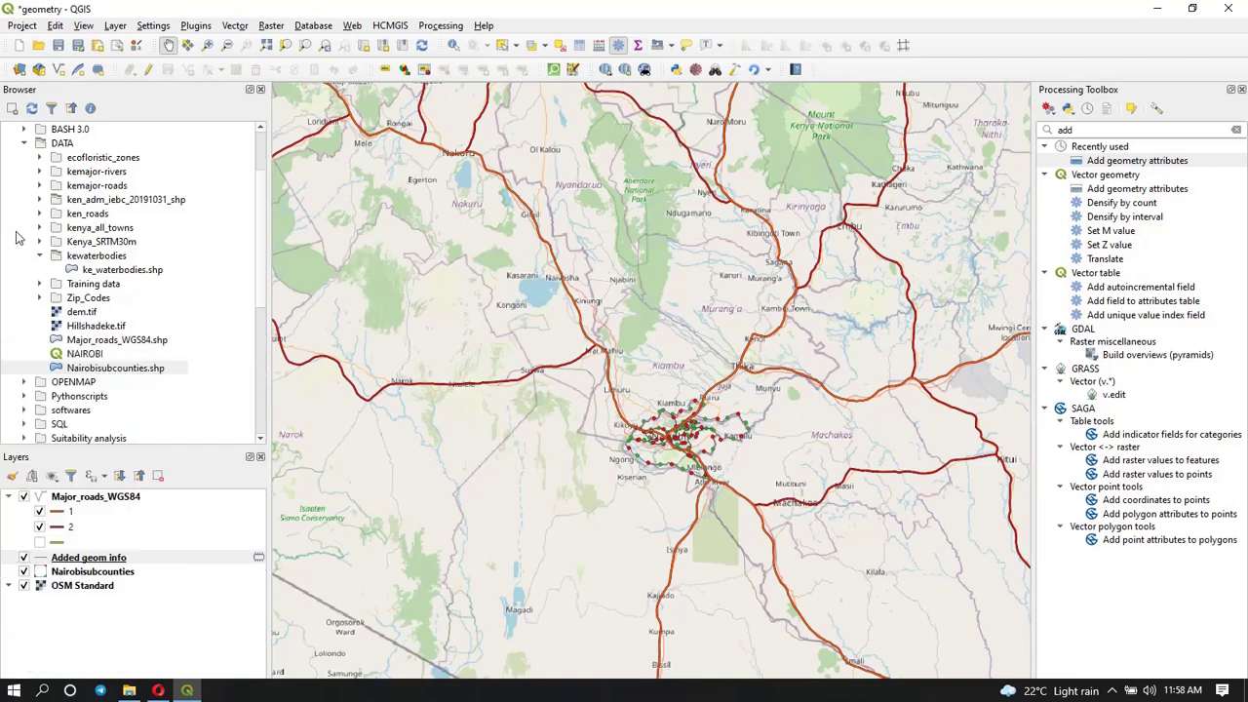
{"action": "left_click", "coordinate": [23, 144]}
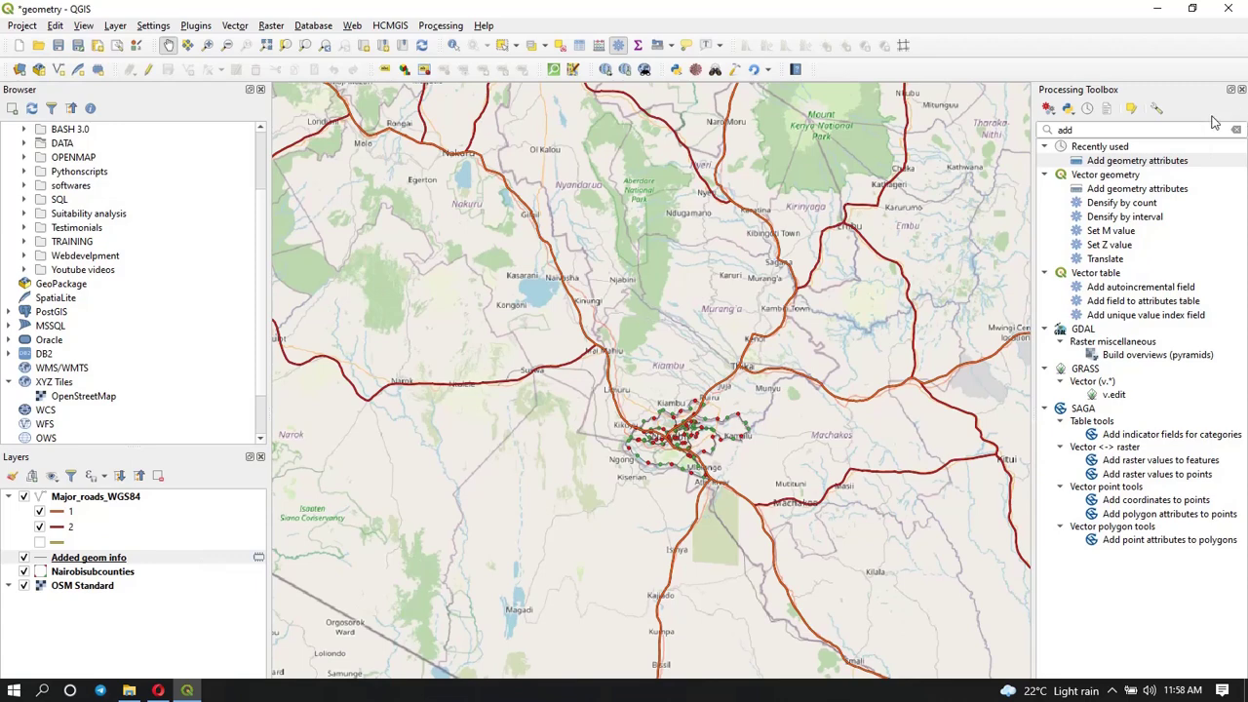
- Run Add geometry attributes on the Nairobisubcounties layer with the Ellipsoidal calculation method, outputting to a temporary layer, and close the tool
{"action": "double_click", "coordinate": [1123, 161]}
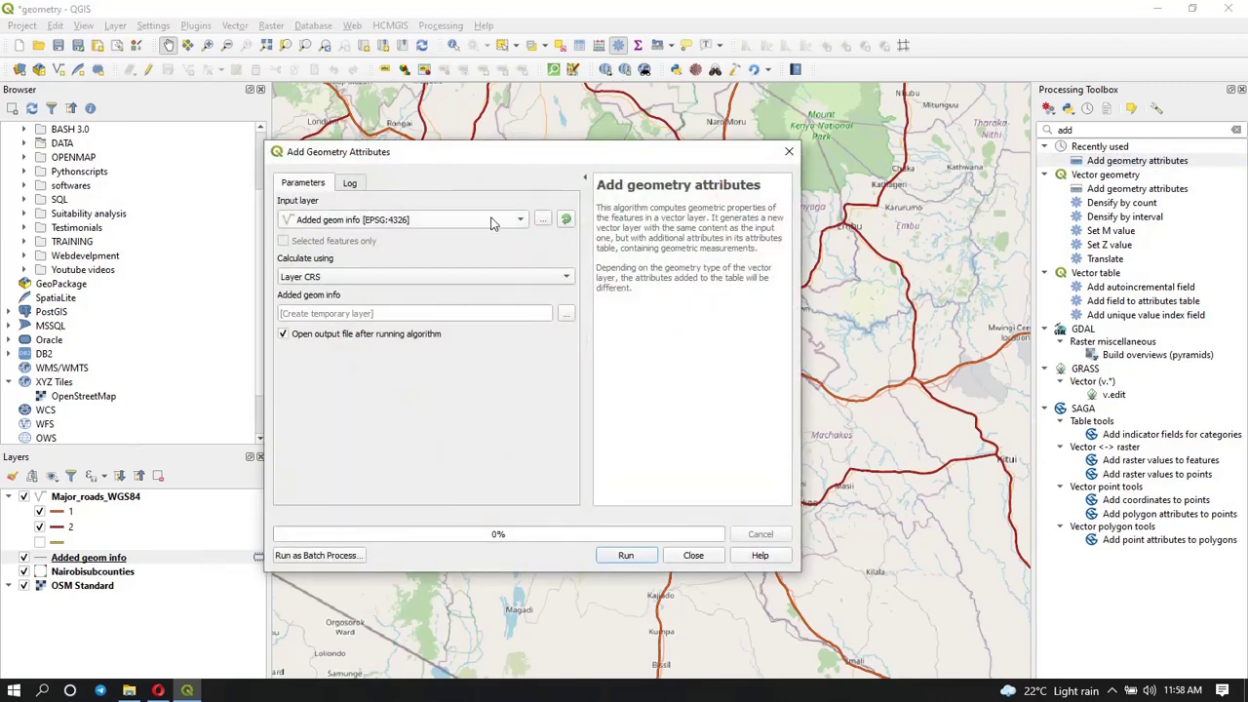
{"action": "left_click", "coordinate": [456, 219]}
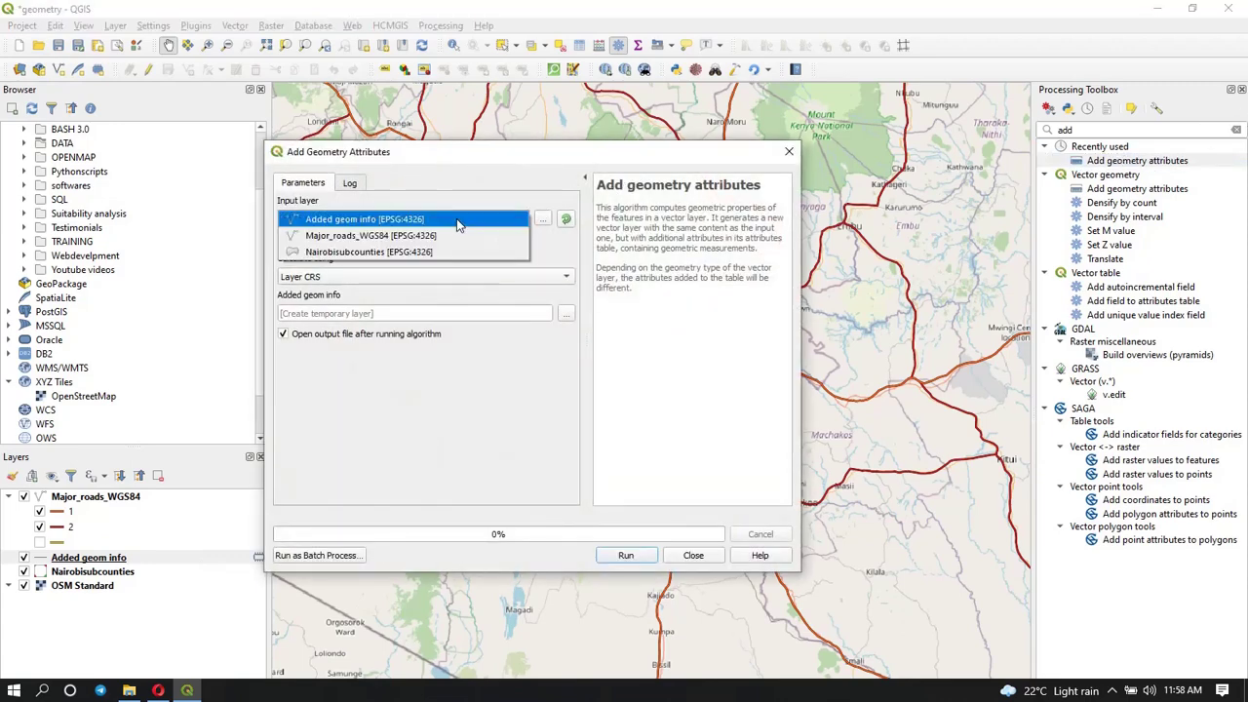
{"action": "left_click", "coordinate": [370, 253]}
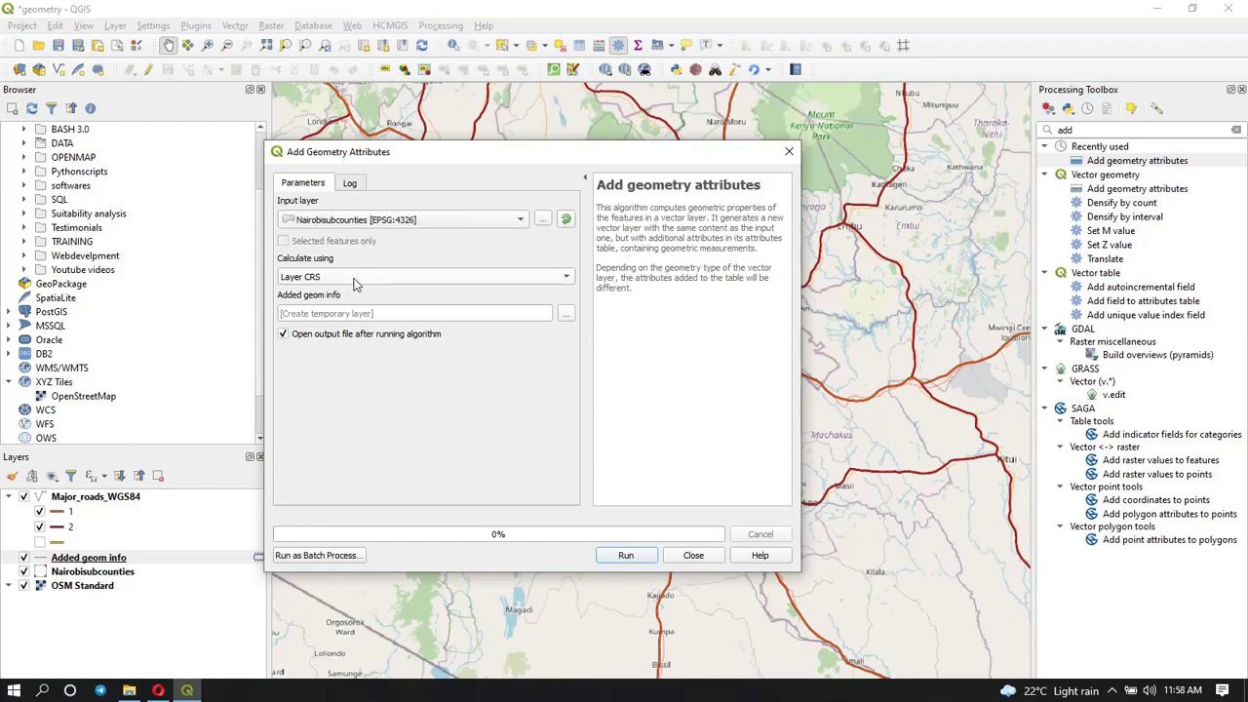
{"action": "left_click", "coordinate": [354, 282]}
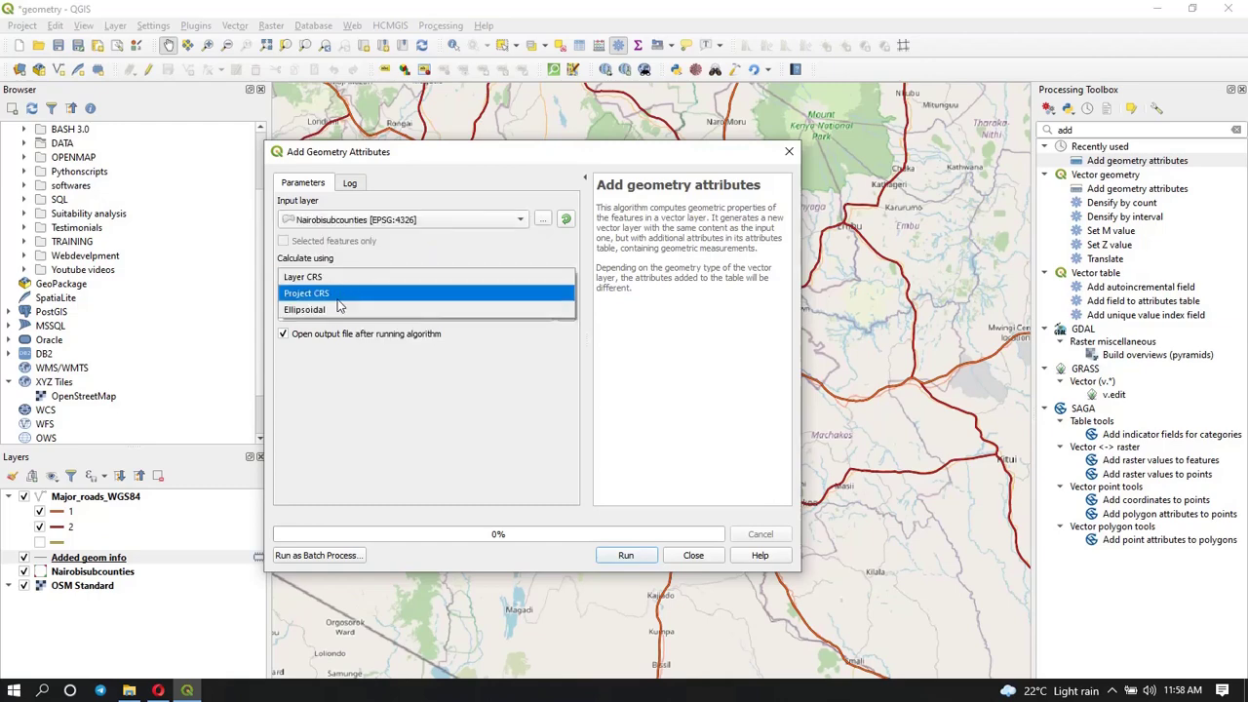
{"action": "left_click", "coordinate": [332, 308]}
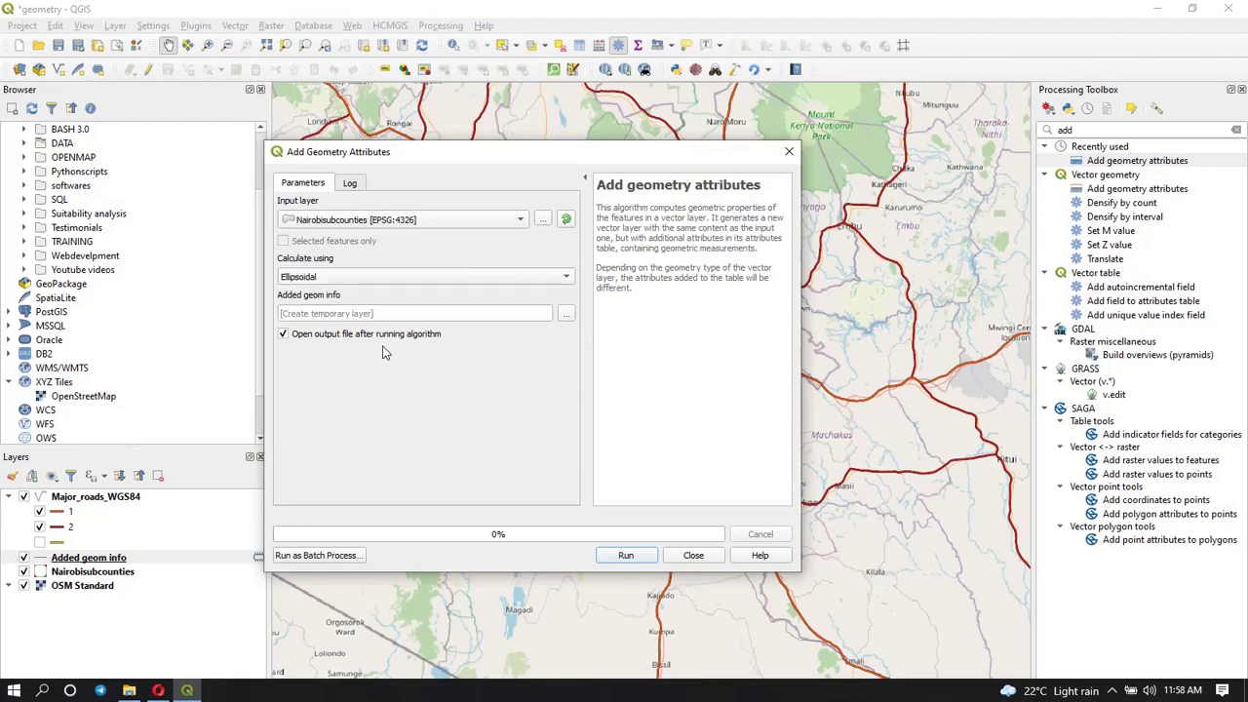
{"action": "left_click", "coordinate": [566, 313]}
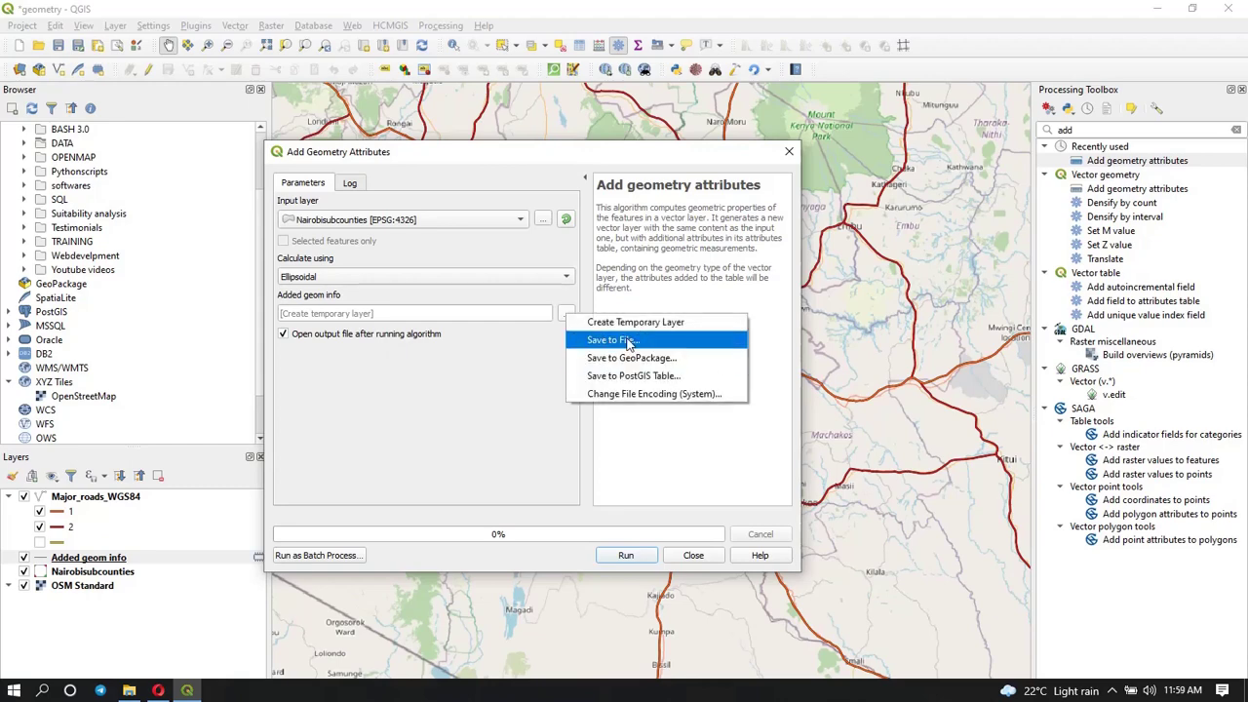
{"action": "left_click", "coordinate": [496, 374]}
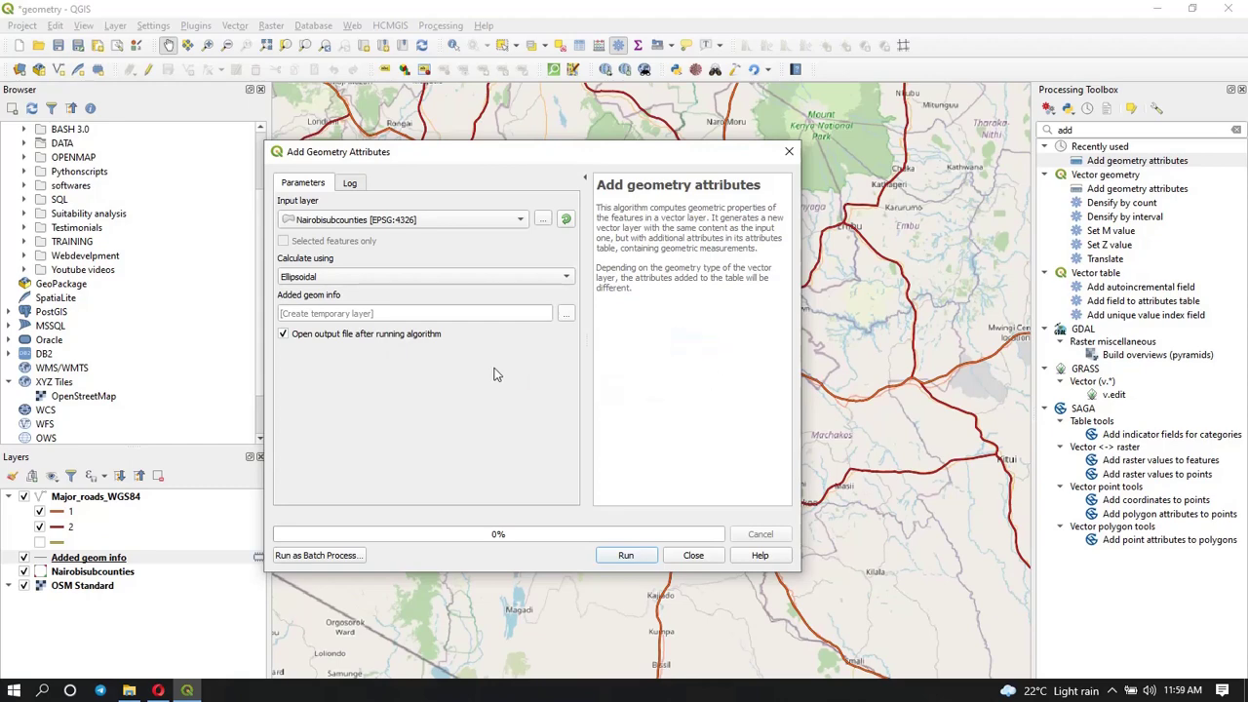
{"action": "left_click", "coordinate": [618, 556]}
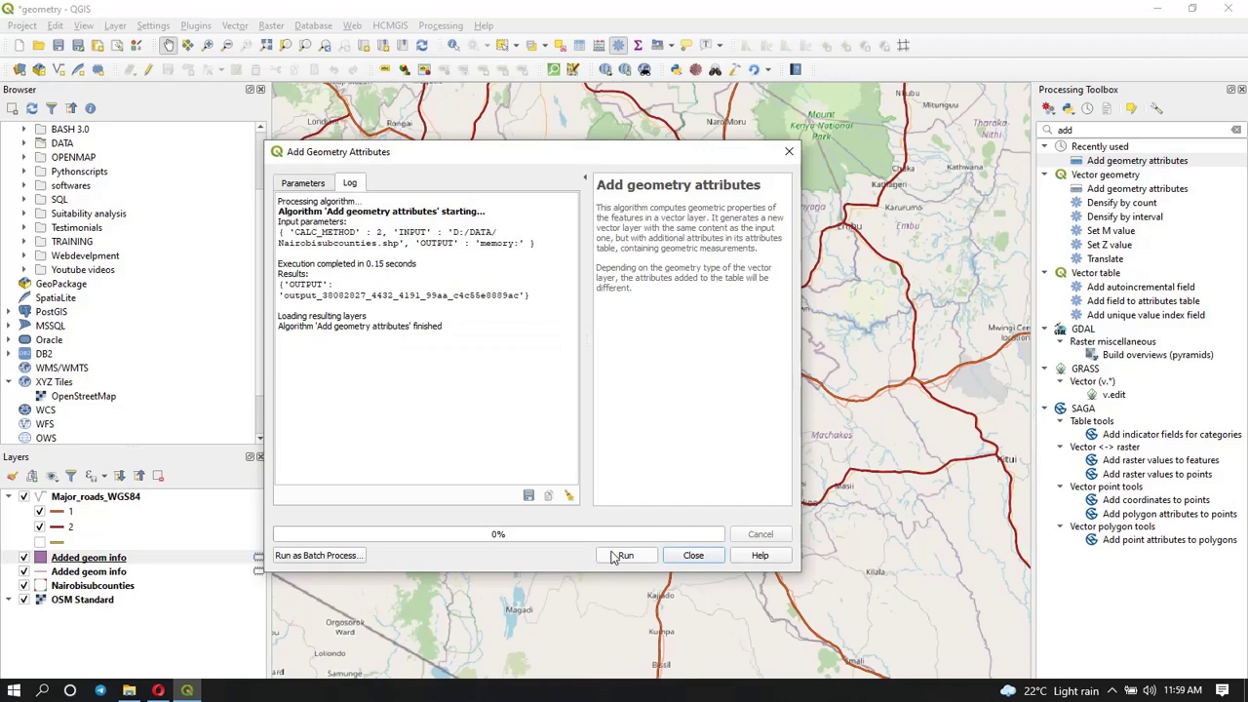
{"action": "left_click", "coordinate": [693, 554]}
- Examine the area and perimeter columns in the attribute table of the polygon Added geom info layer, and close the table
{"action": "right_click", "coordinate": [78, 559]}
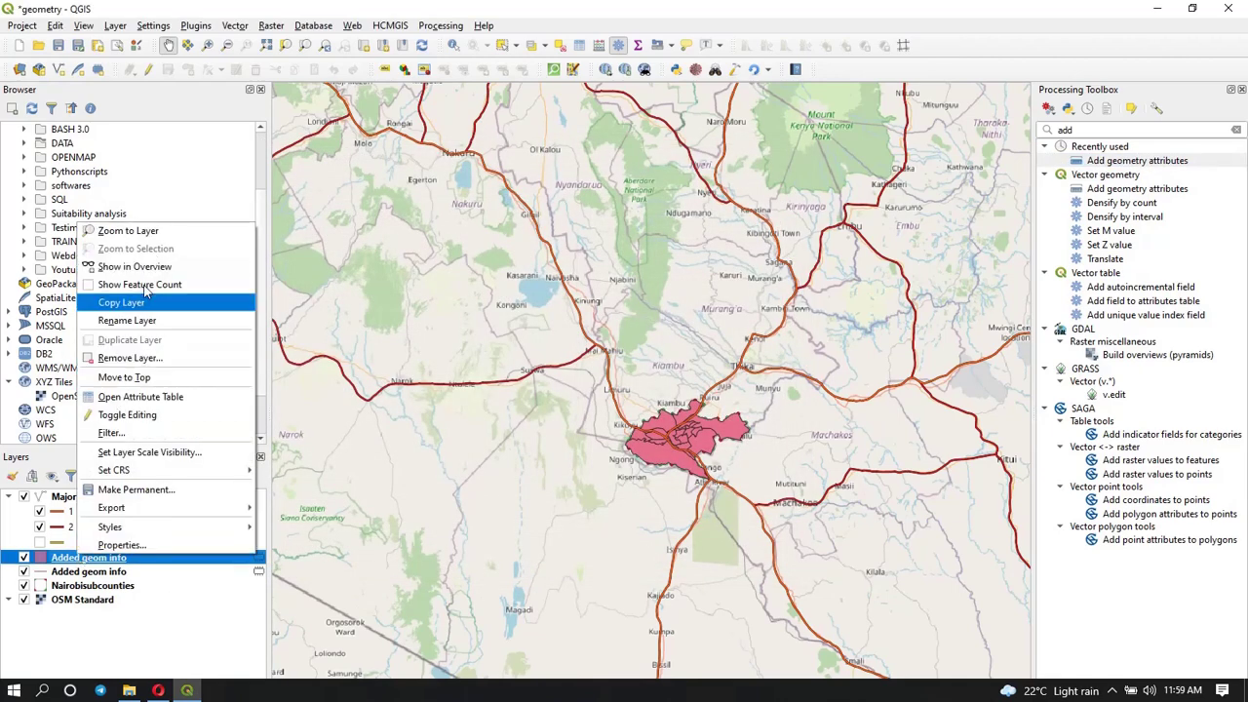
{"action": "left_click", "coordinate": [138, 400]}
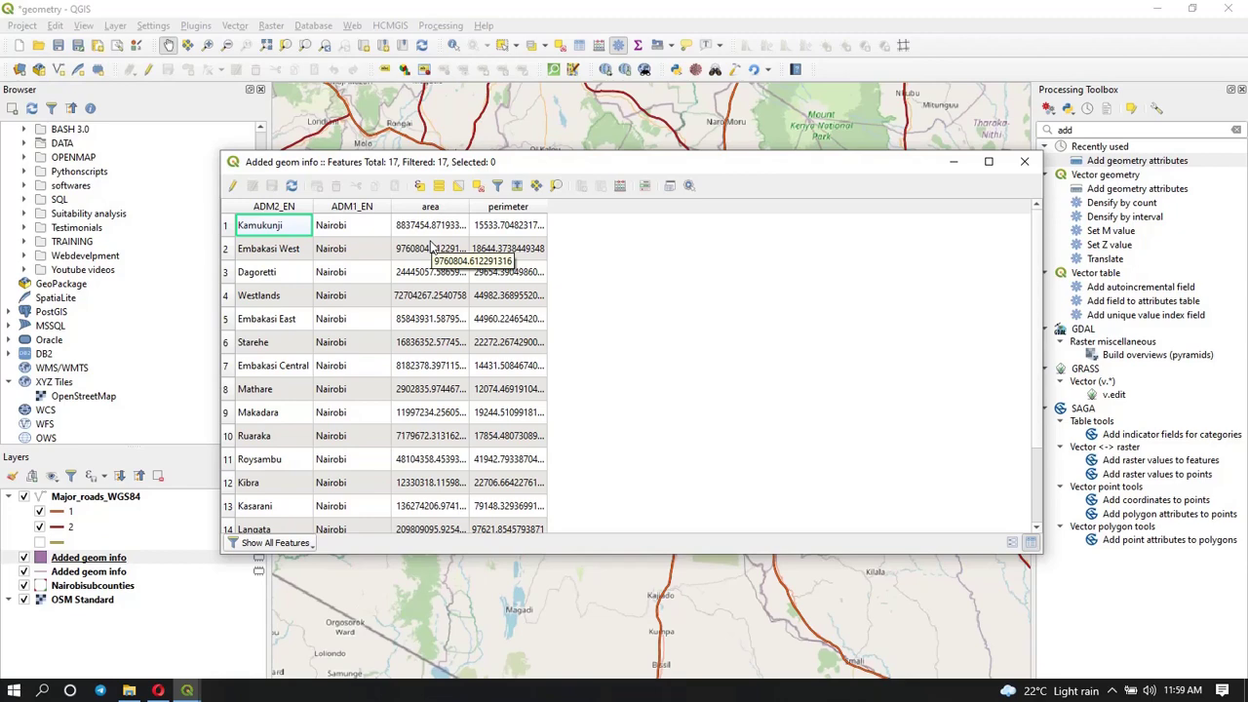
{"action": "left_click", "coordinate": [1023, 161]}
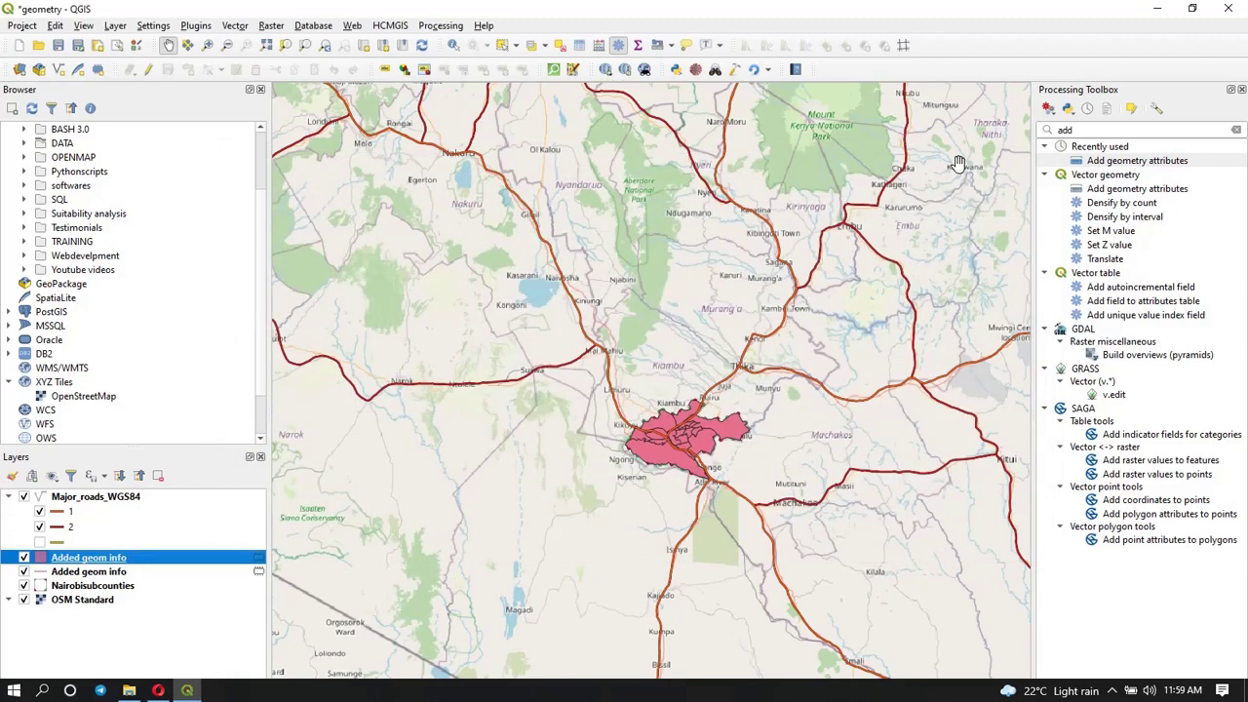
- Show summary statistics for the perimeter field of the polygon Added geom info layer
{"action": "left_click", "coordinate": [638, 46]}
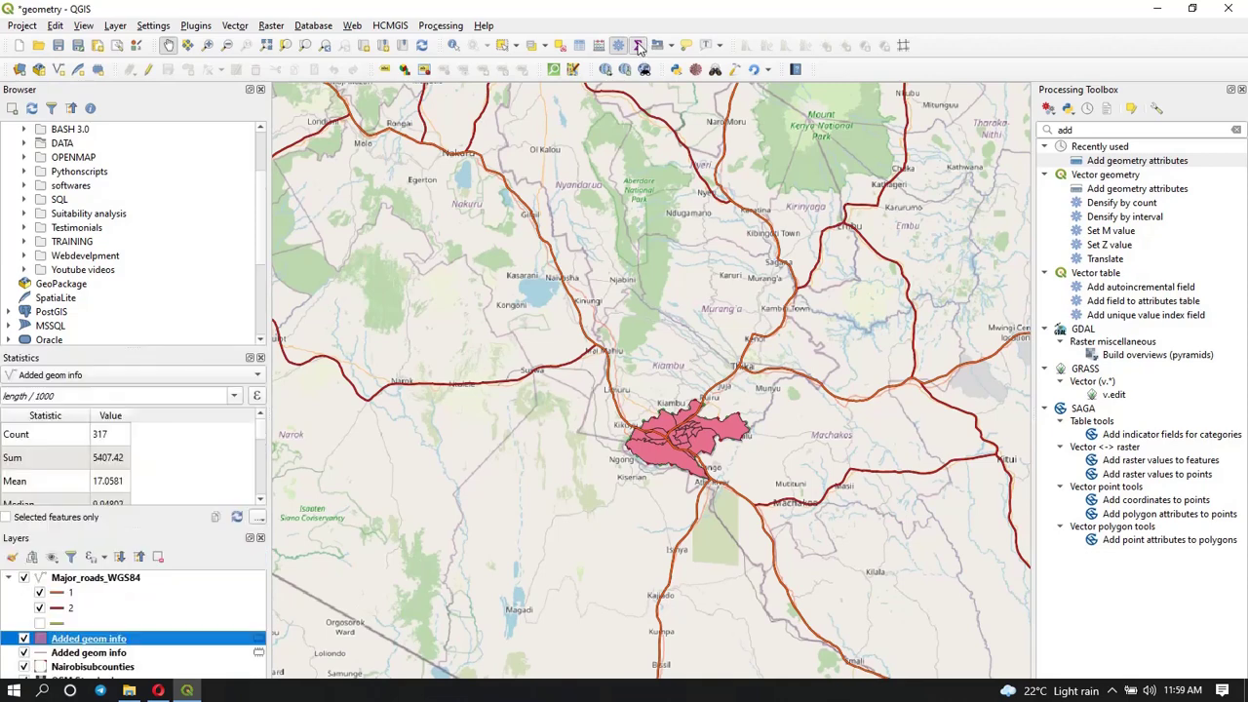
{"action": "left_click", "coordinate": [157, 376]}
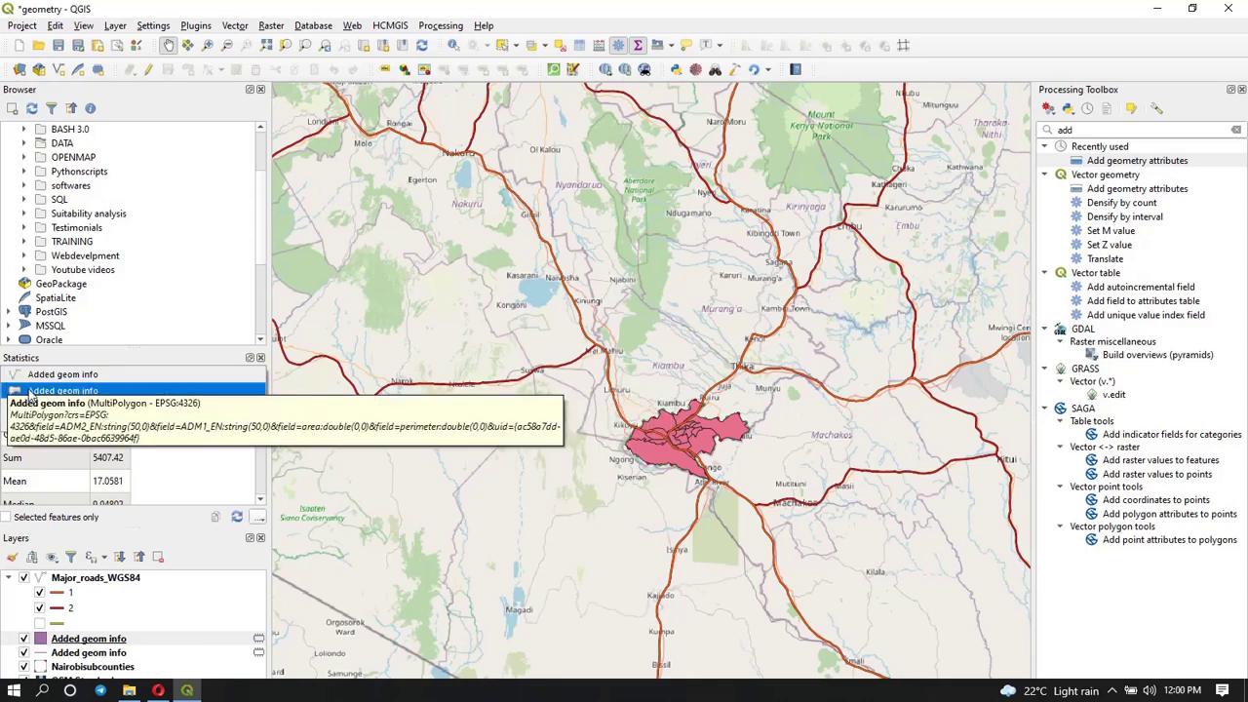
{"action": "left_click", "coordinate": [82, 391]}
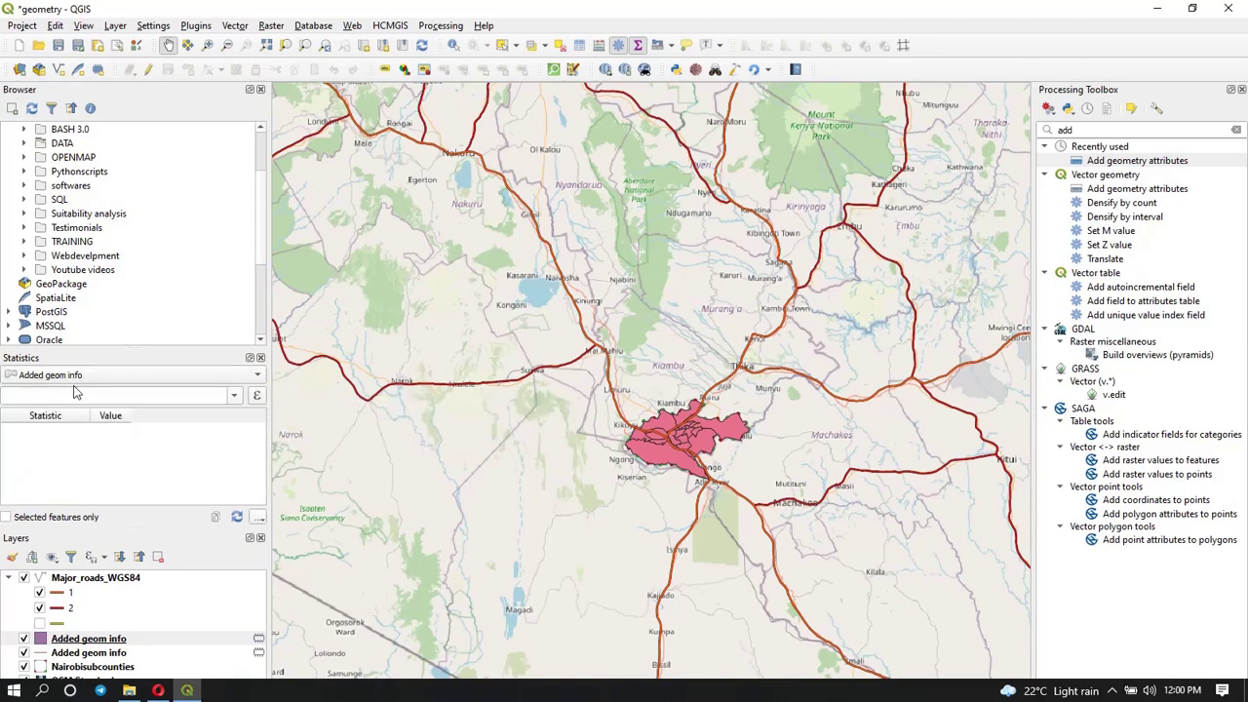
{"action": "left_click", "coordinate": [234, 397]}
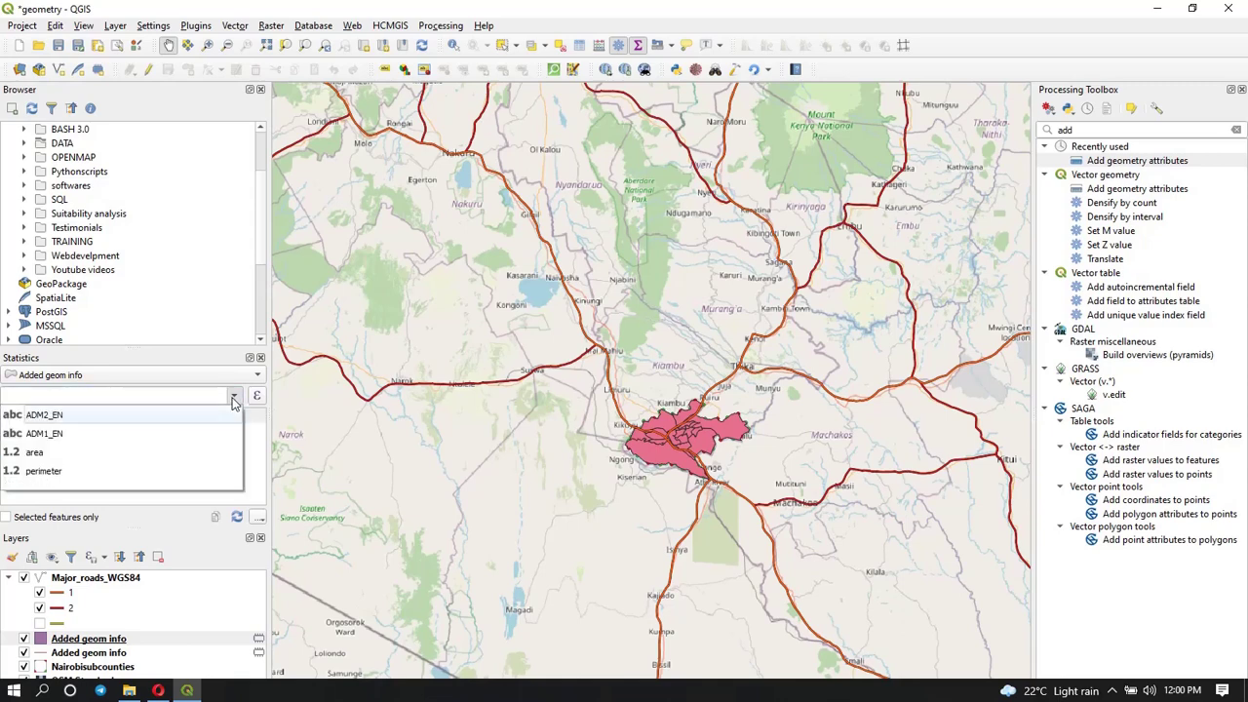
{"action": "left_click", "coordinate": [41, 474]}
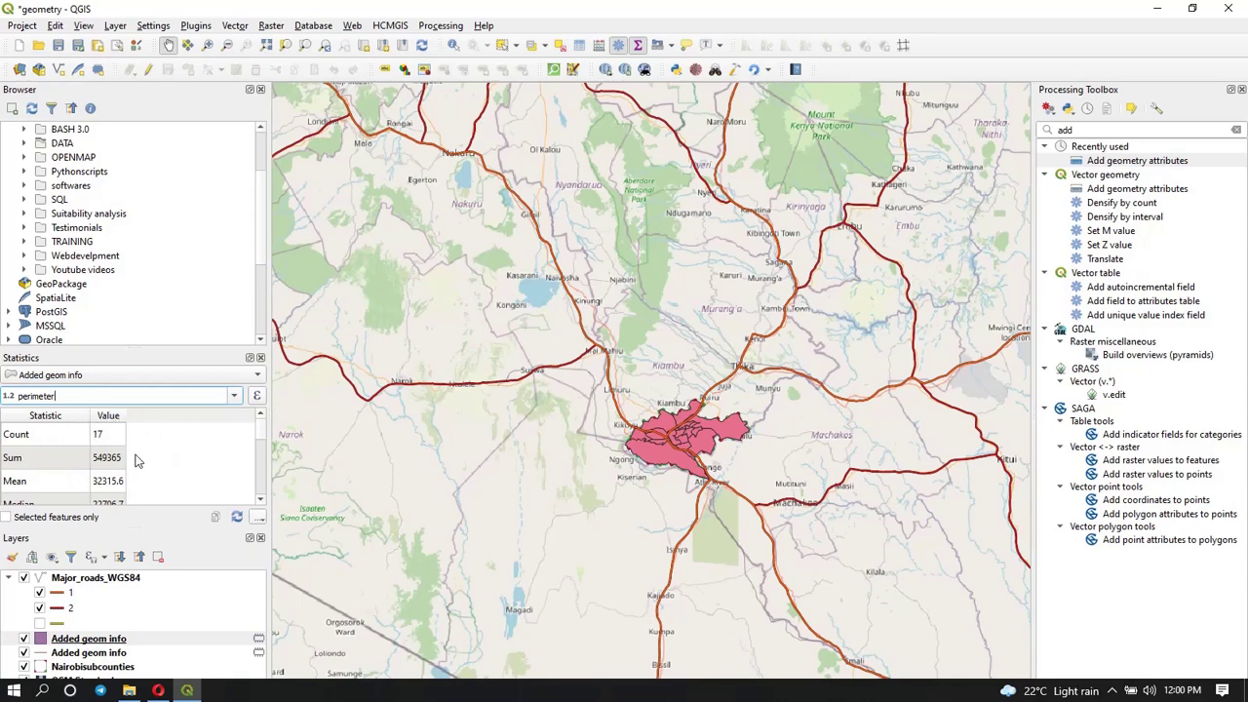
- Change the statistics expression to perimeter / 1000 to convert the subcounty perimeters to kilometres
{"action": "left_click", "coordinate": [256, 395]}
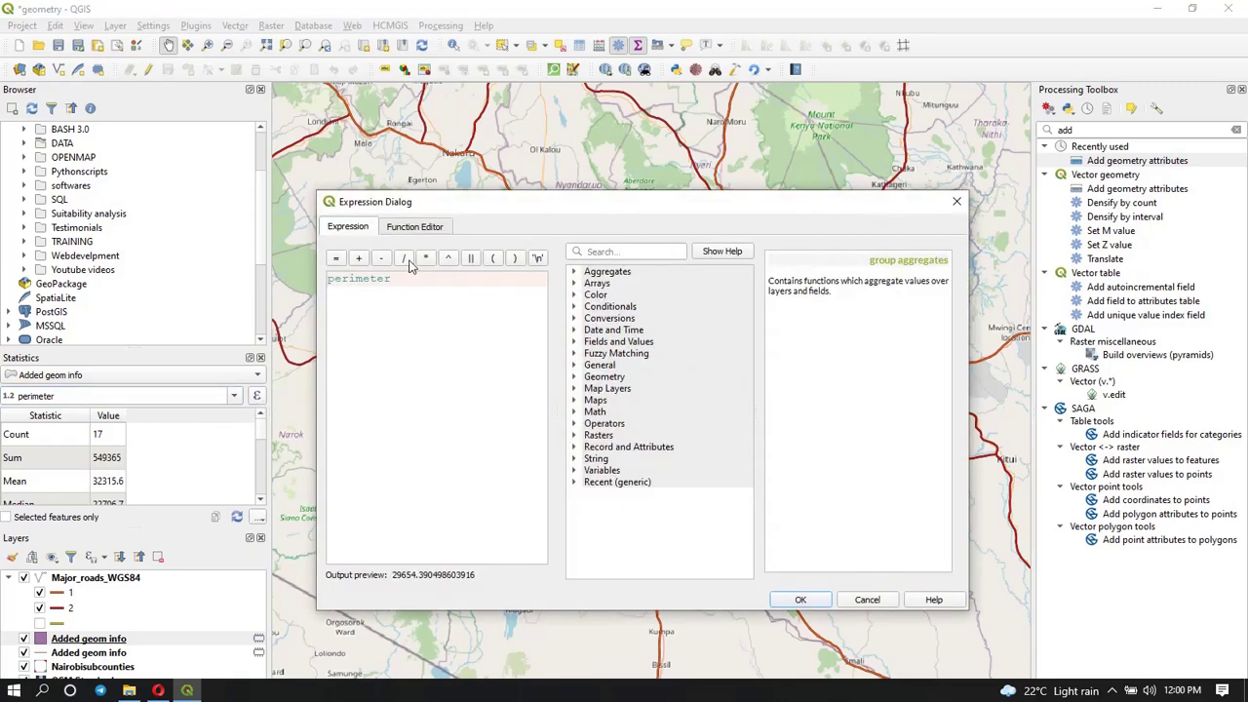
{"action": "type", "text": "* 1"}
{"action": "type", "text": "000"}
{"action": "left_click", "coordinate": [796, 600]}
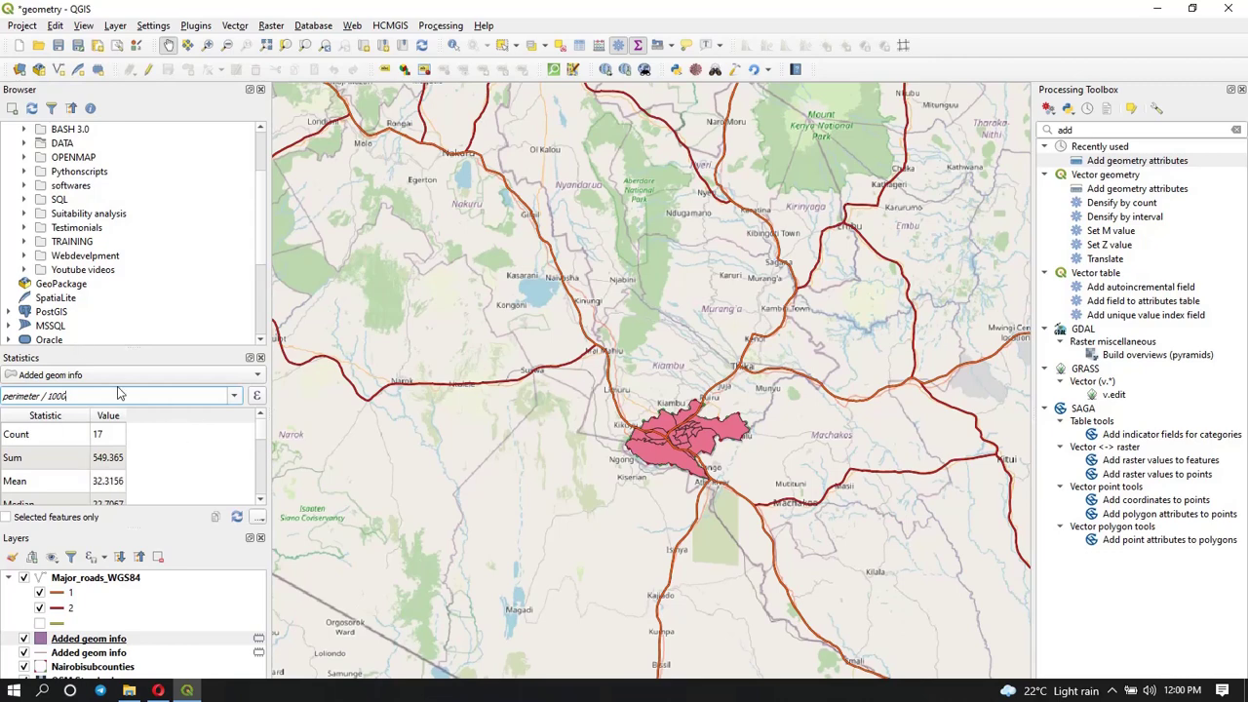
- Close the Statistics panel and save the geometry project
{"action": "left_click", "coordinate": [260, 358]}
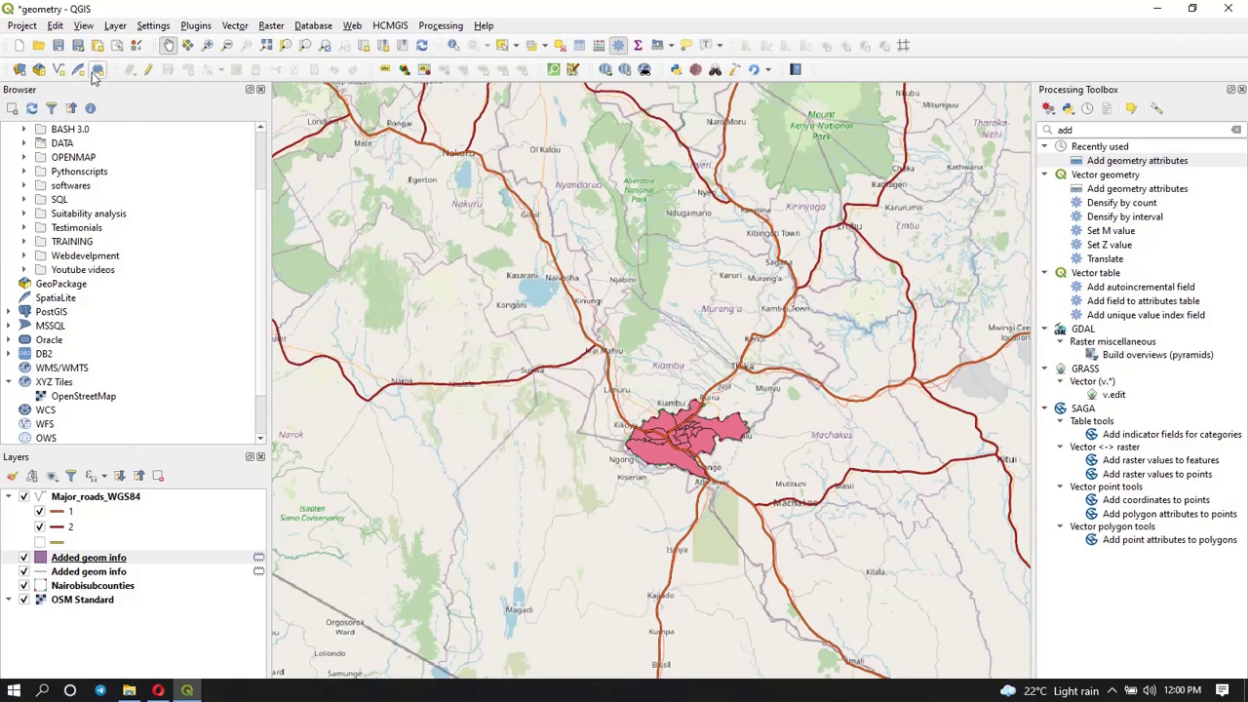
{"action": "left_click", "coordinate": [59, 45]}
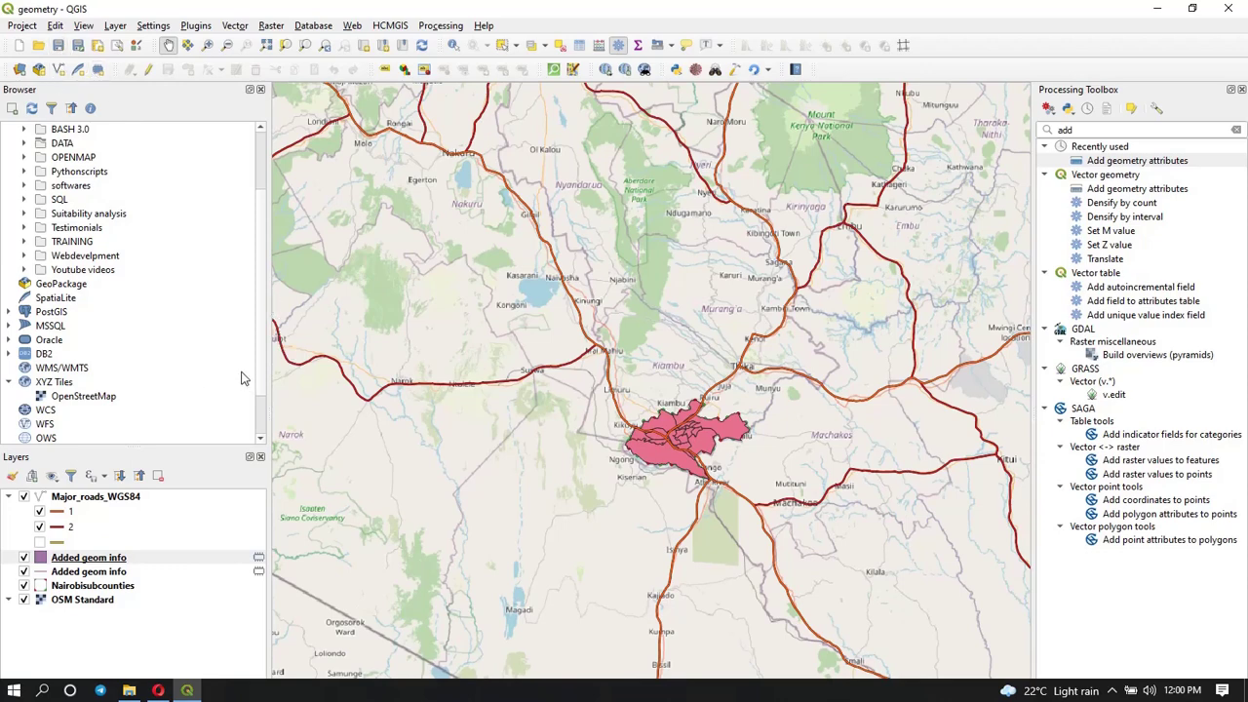